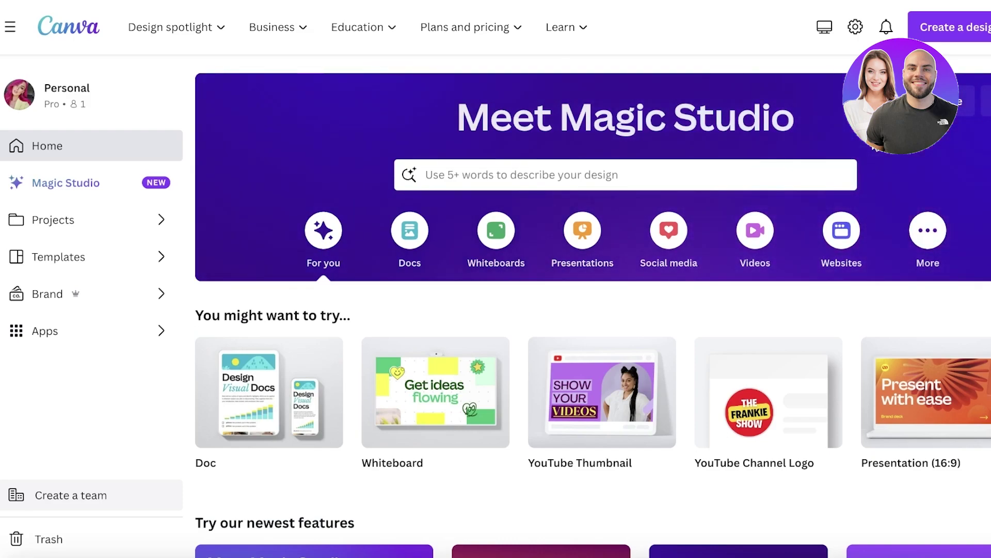
Open the Magic Studio design search suggestions on the Canva home page.
{"action": "left_click", "coordinate": [708, 165]}
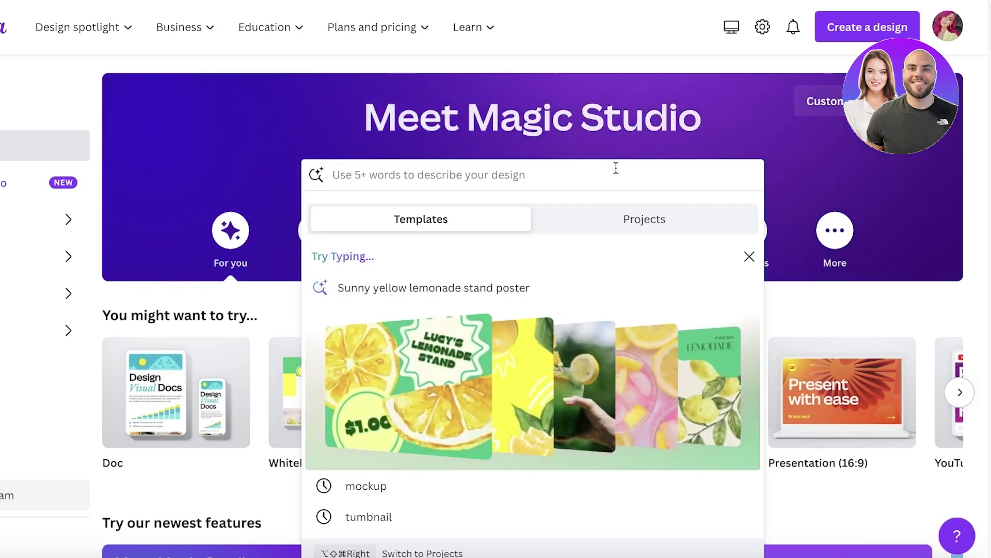
Search for 'resume' and browse the 11,577 resume templates, returning near the top.
{"action": "type", "text": "resume"}
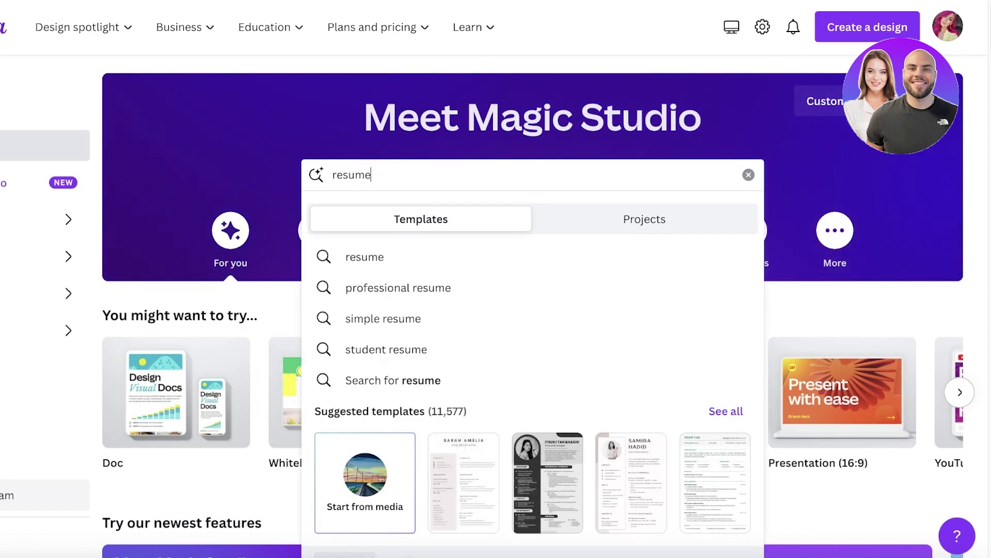
{"action": "key", "text": "Return"}
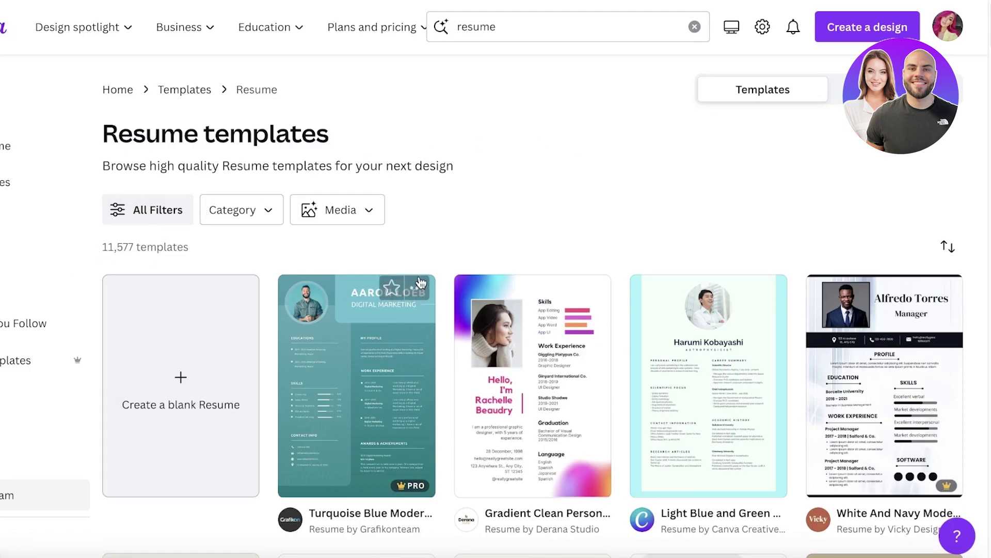
{"action": "scroll", "coordinate": [542, 201], "scroll_direction": "down", "scroll_amount": 5}
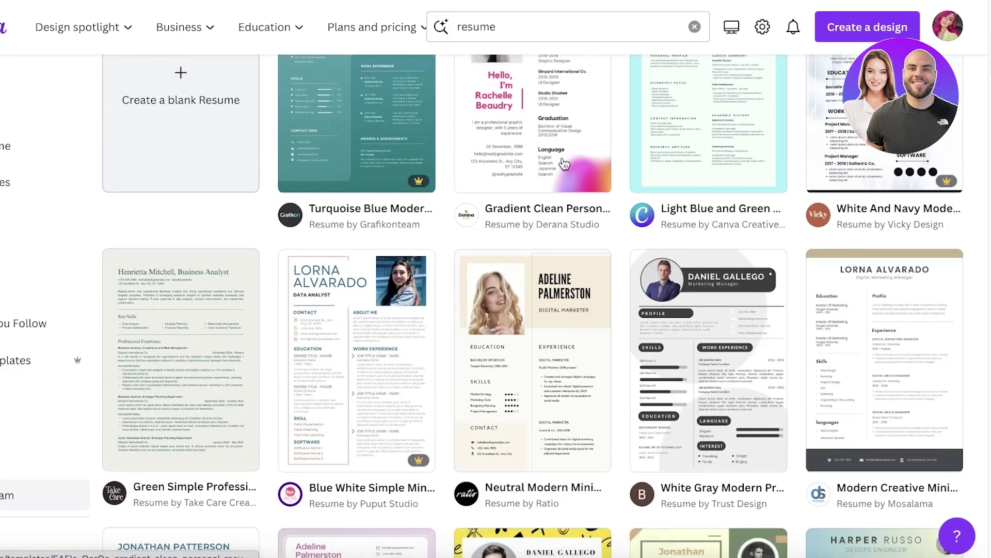
{"action": "scroll", "coordinate": [564, 163], "scroll_direction": "up", "scroll_amount": 3}
{"action": "scroll", "coordinate": [858, 264], "scroll_direction": "down", "scroll_amount": 3}
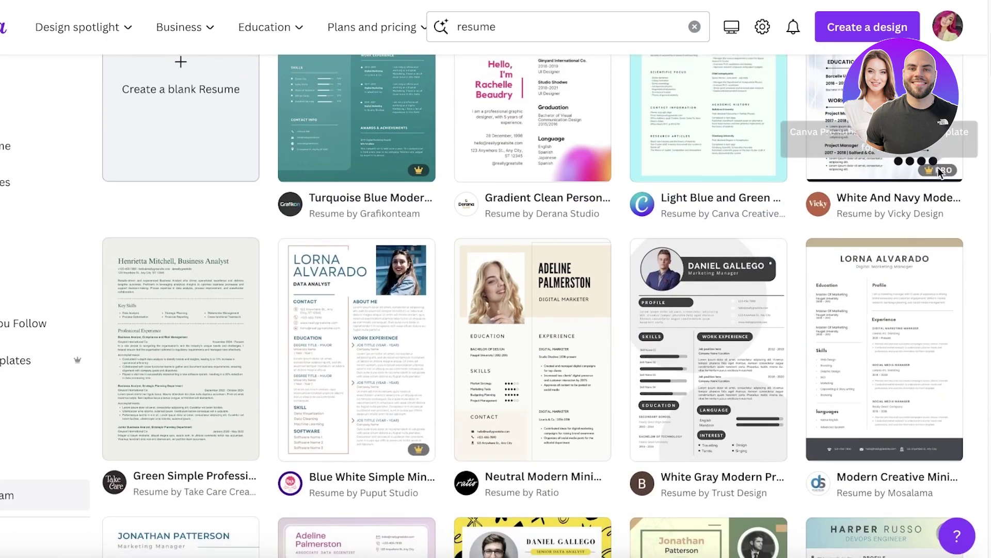
{"action": "scroll", "coordinate": [713, 338], "scroll_direction": "down", "scroll_amount": 1}
{"action": "scroll", "coordinate": [631, 383], "scroll_direction": "down", "scroll_amount": 1}
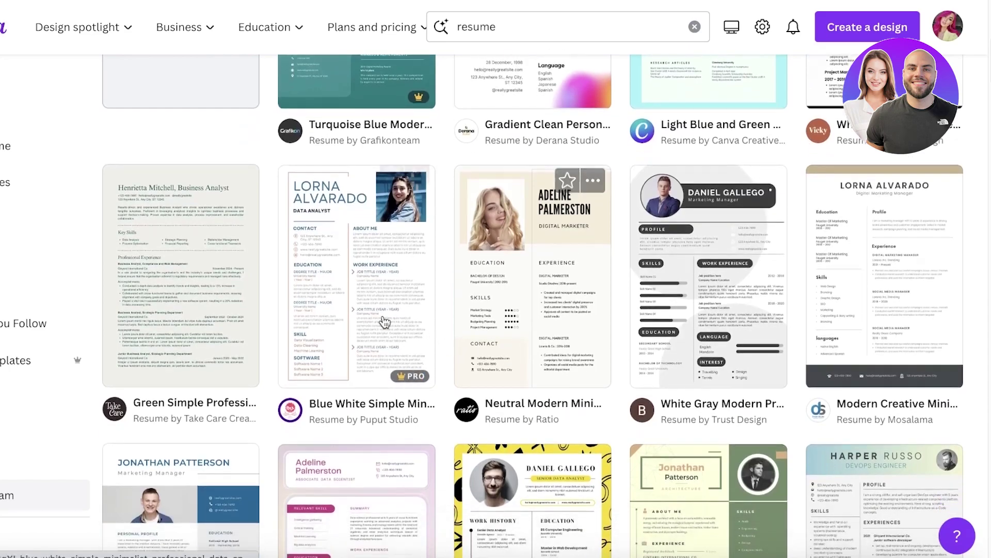
{"action": "scroll", "coordinate": [237, 263], "scroll_direction": "down", "scroll_amount": 2}
{"action": "scroll", "coordinate": [237, 262], "scroll_direction": "down", "scroll_amount": 3}
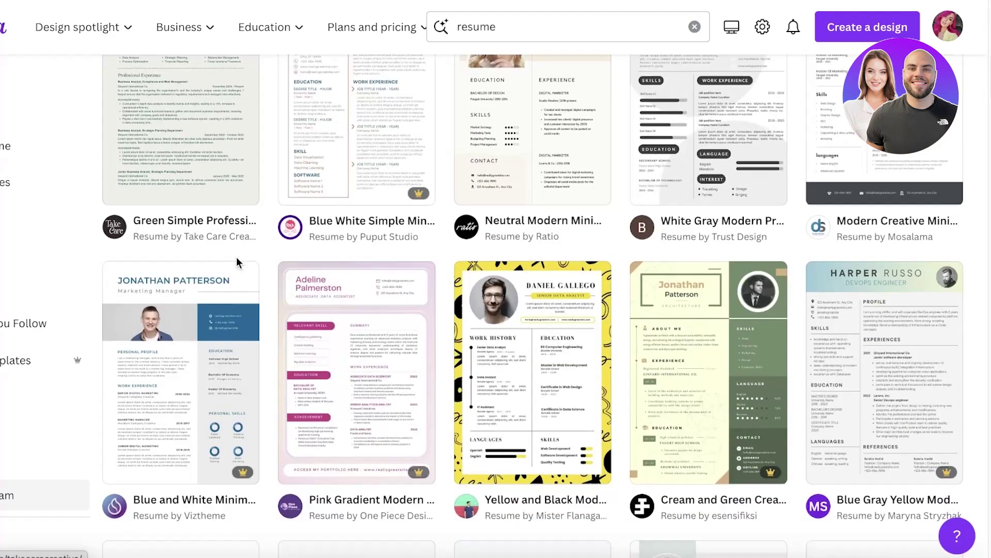
{"action": "scroll", "coordinate": [237, 257], "scroll_direction": "down", "scroll_amount": 1}
{"action": "scroll", "coordinate": [237, 256], "scroll_direction": "down", "scroll_amount": 8}
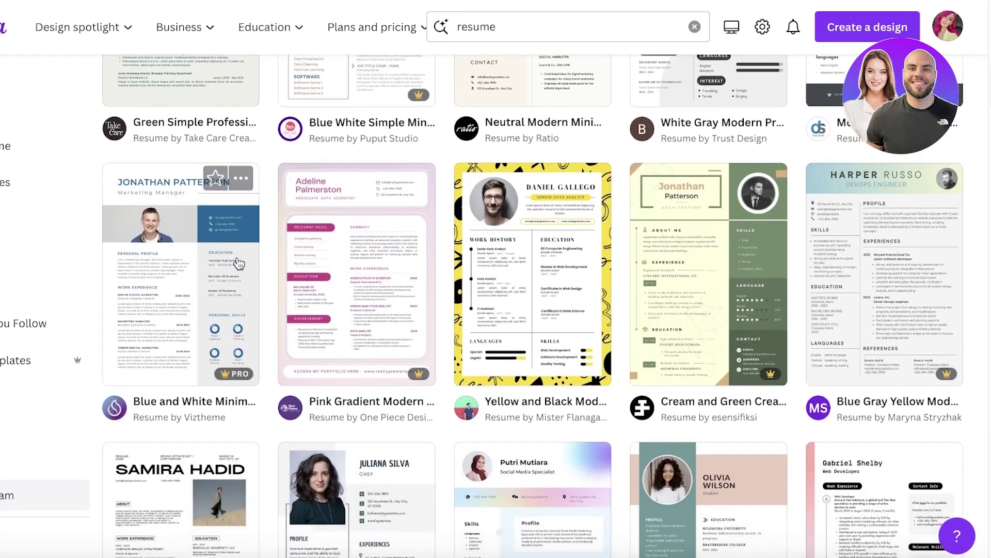
{"action": "scroll", "coordinate": [720, 278], "scroll_direction": "down", "scroll_amount": 7}
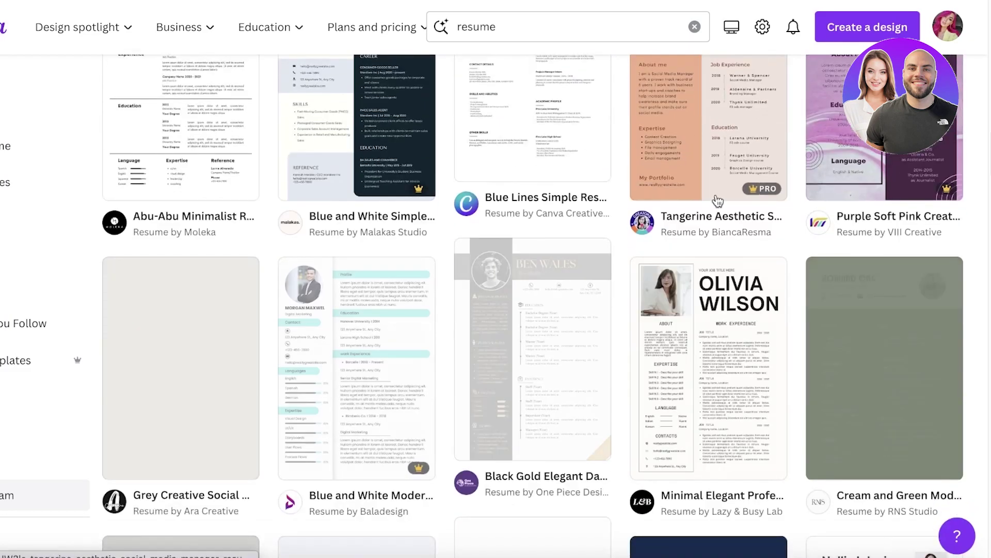
{"action": "scroll", "coordinate": [596, 295], "scroll_direction": "down", "scroll_amount": 3}
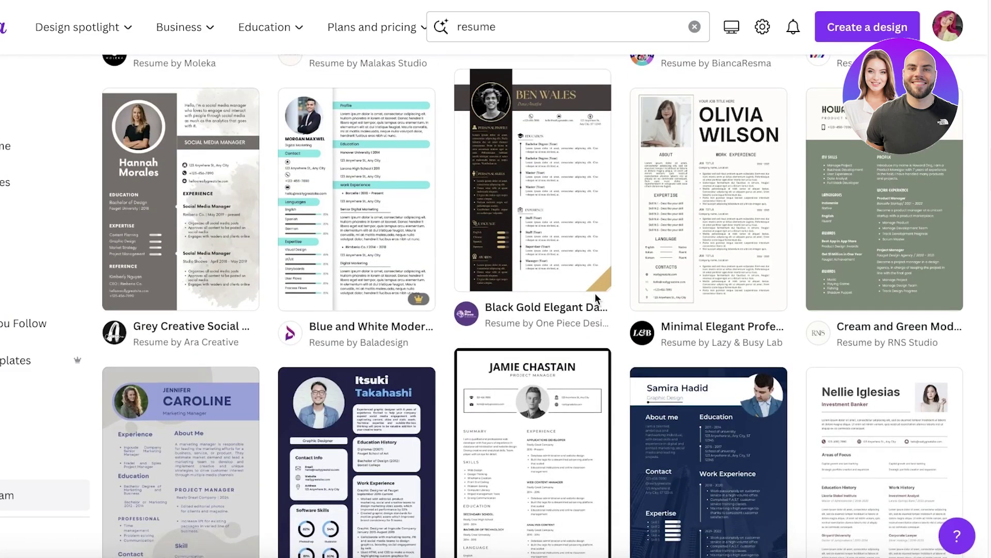
{"action": "scroll", "coordinate": [443, 315], "scroll_direction": "down", "scroll_amount": 4}
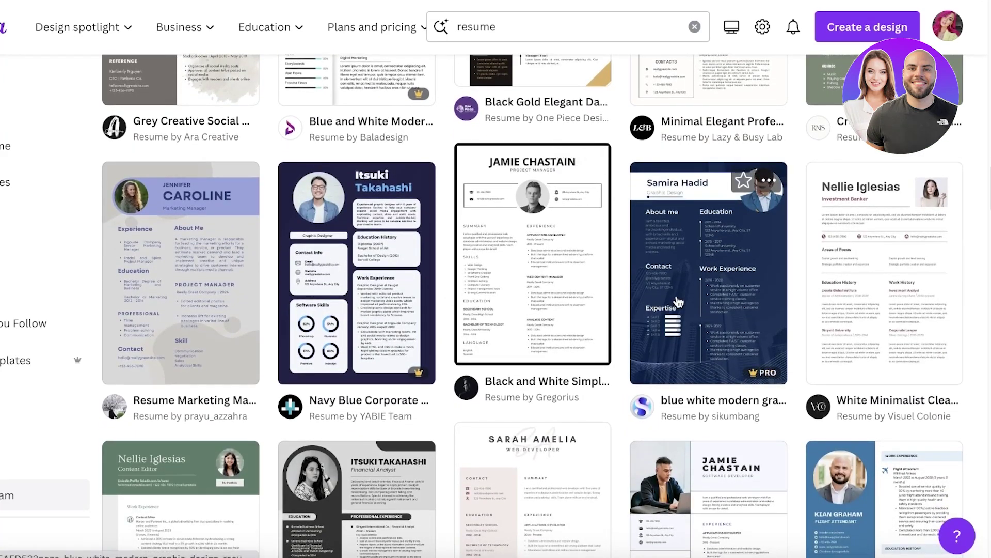
{"action": "scroll", "coordinate": [319, 331], "scroll_direction": "down", "scroll_amount": 3}
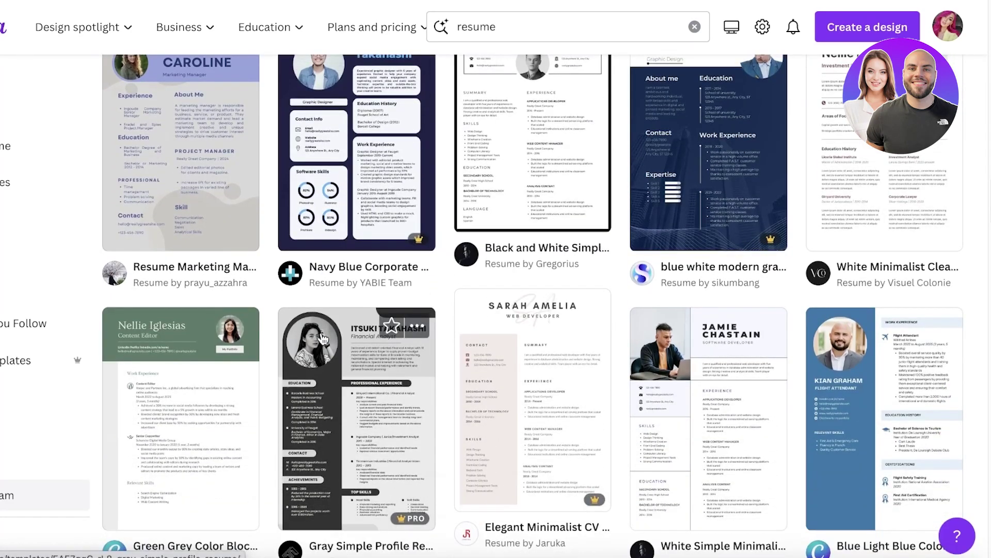
{"action": "scroll", "coordinate": [449, 325], "scroll_direction": "down", "scroll_amount": 10}
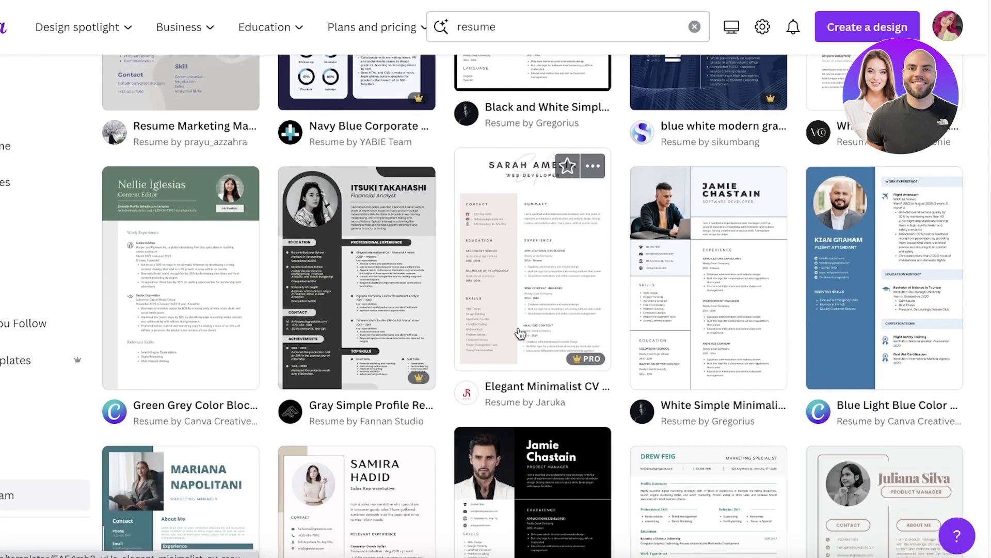
{"action": "scroll", "coordinate": [684, 257], "scroll_direction": "down", "scroll_amount": 3}
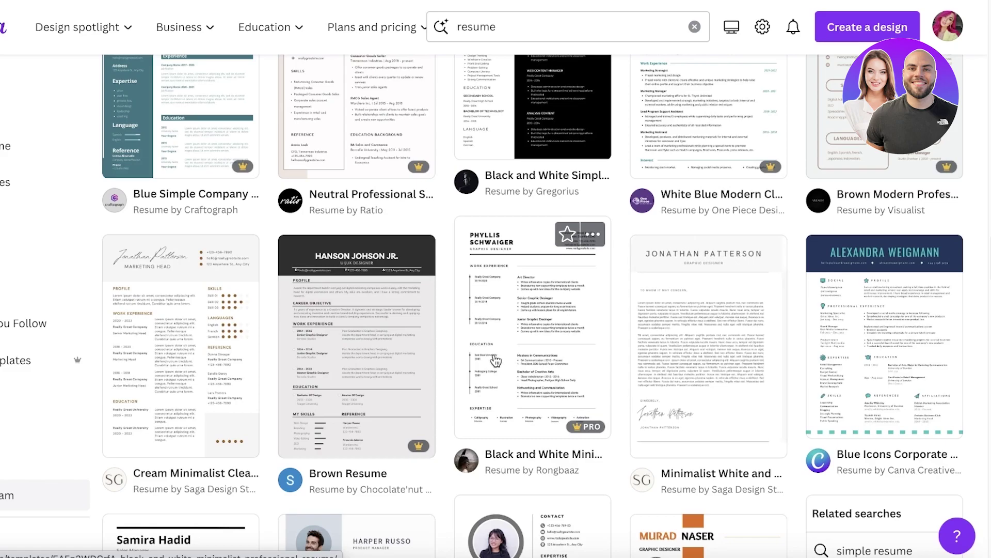
{"action": "scroll", "coordinate": [742, 308], "scroll_direction": "down", "scroll_amount": 3}
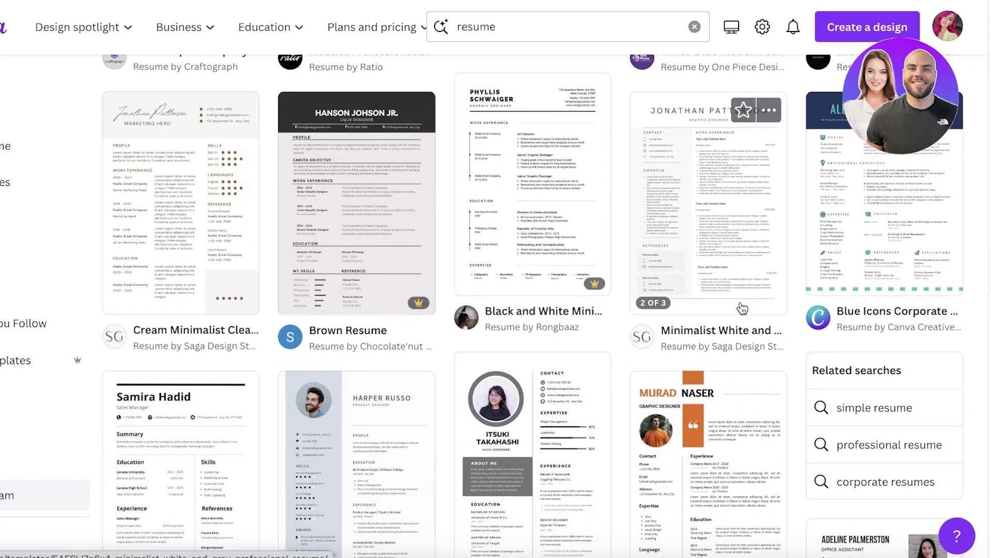
{"action": "scroll", "coordinate": [742, 309], "scroll_direction": "down", "scroll_amount": 10}
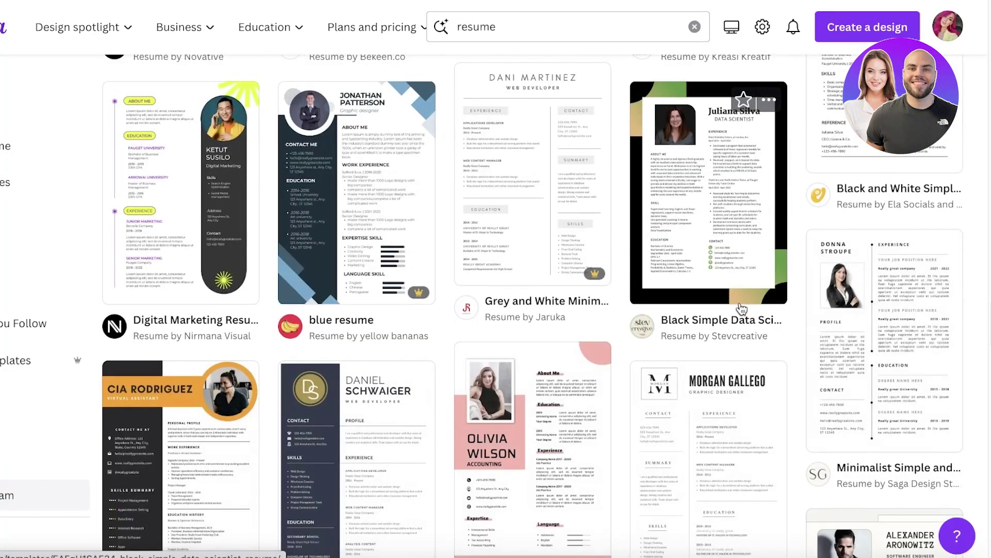
{"action": "scroll", "coordinate": [742, 308], "scroll_direction": "down", "scroll_amount": 3}
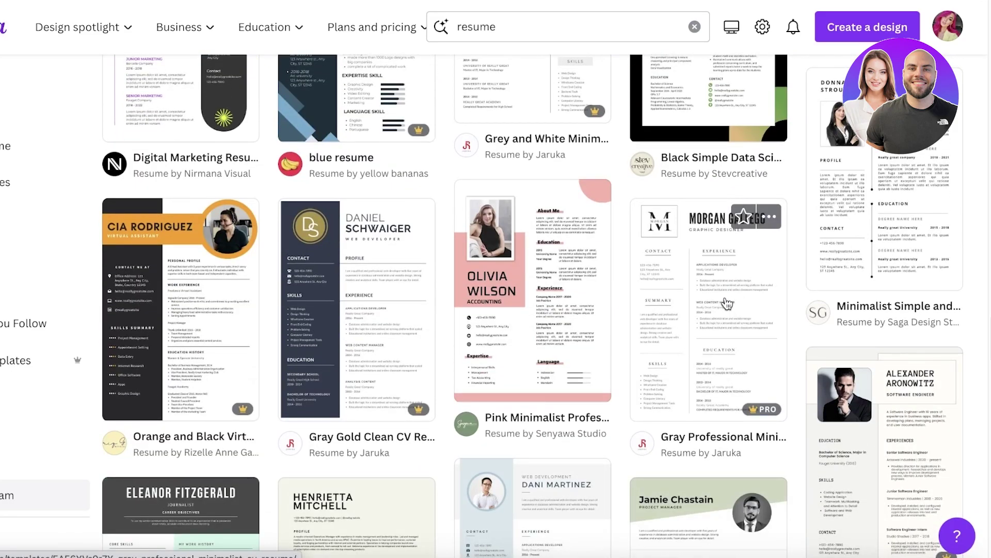
{"action": "scroll", "coordinate": [725, 304], "scroll_direction": "up", "scroll_amount": 15}
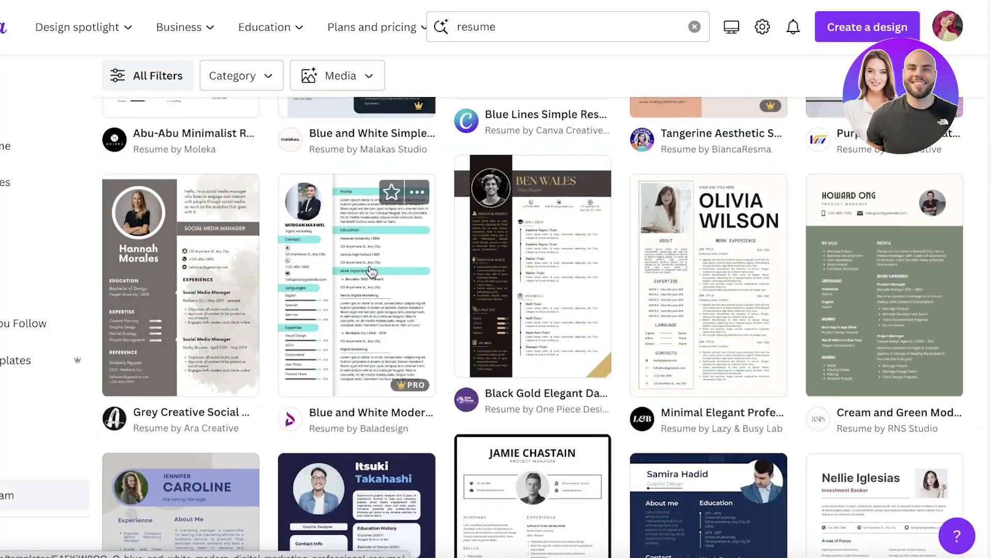
{"action": "scroll", "coordinate": [373, 294], "scroll_direction": "up", "scroll_amount": 5}
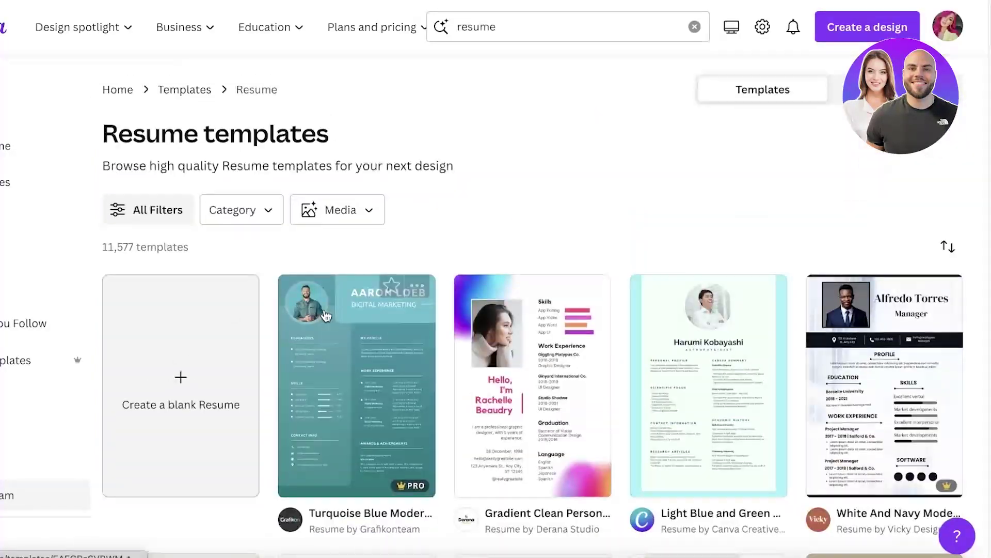
Search 'corporate resume' and open the Abu-Abu Minimalist Resume template as an A4 design.
{"action": "left_click", "coordinate": [460, 34]}
{"action": "type", "text": "corporate"}
{"action": "key", "text": "Return"}
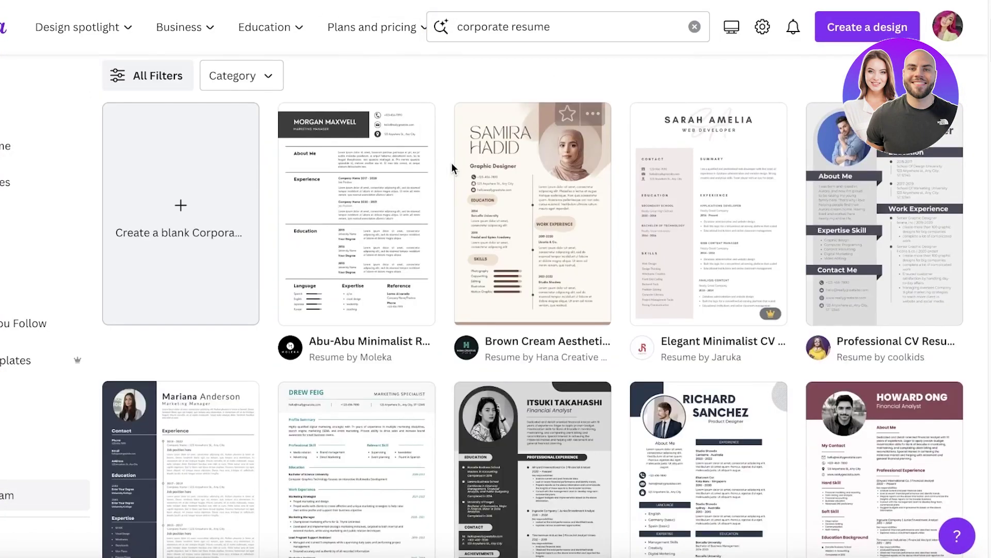
{"action": "scroll", "coordinate": [293, 248], "scroll_direction": "down", "scroll_amount": 5}
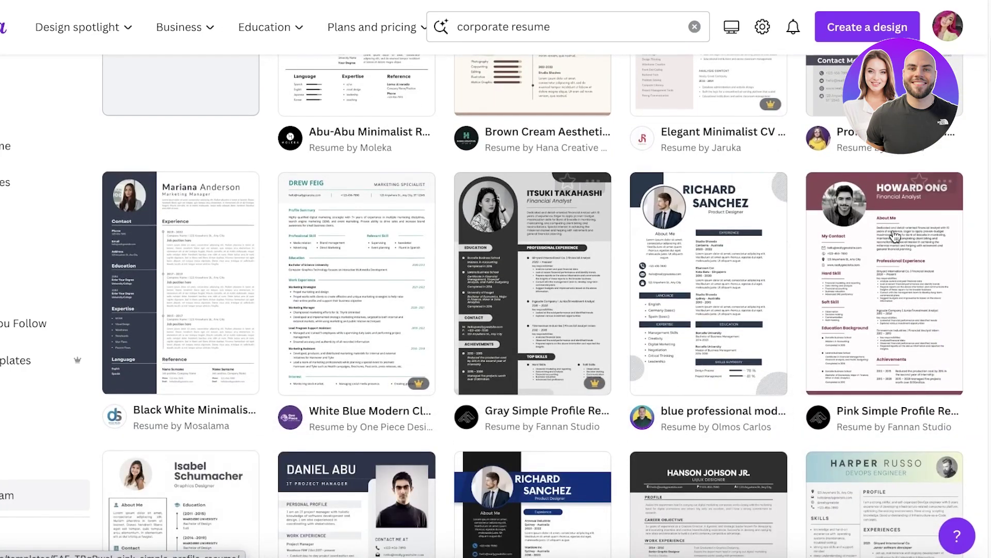
{"action": "scroll", "coordinate": [293, 247], "scroll_direction": "down", "scroll_amount": 3}
{"action": "scroll", "coordinate": [583, 309], "scroll_direction": "down", "scroll_amount": 7}
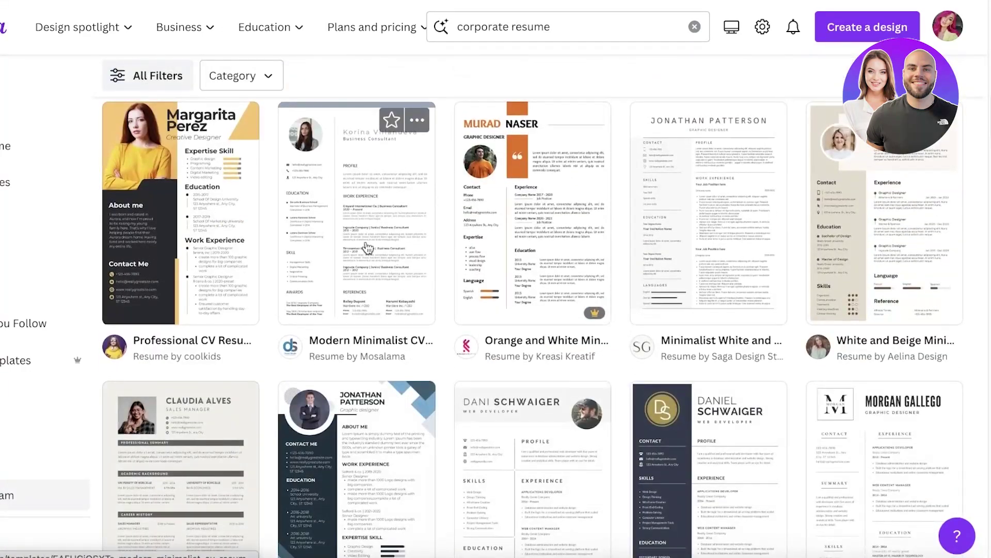
{"action": "scroll", "coordinate": [686, 229], "scroll_direction": "down", "scroll_amount": 2}
{"action": "scroll", "coordinate": [442, 277], "scroll_direction": "down", "scroll_amount": 12}
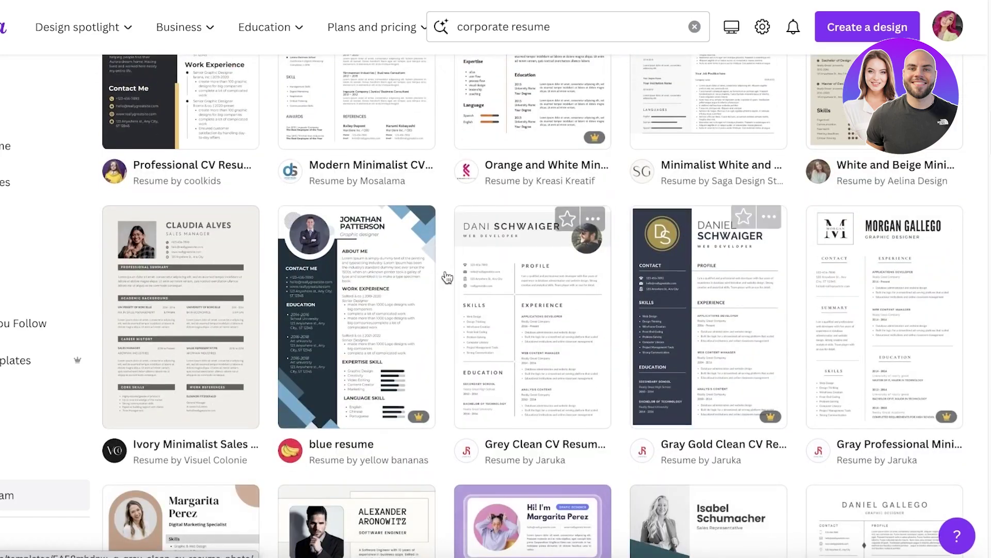
{"action": "scroll", "coordinate": [182, 171], "scroll_direction": "up", "scroll_amount": 20}
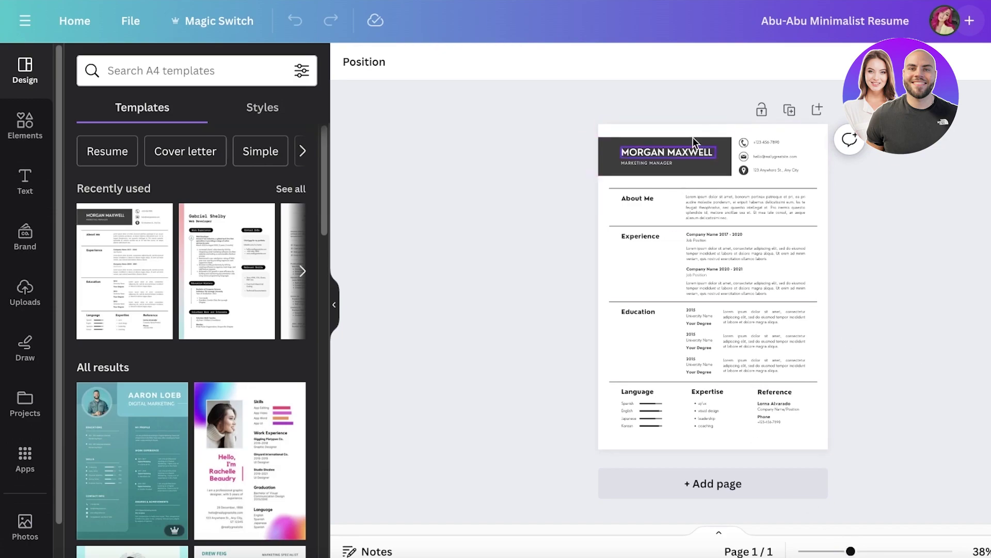
Zoom in, select all header and section elements, and increase their font size three steps.
{"action": "mouse_move", "coordinate": [851, 551]}
{"action": "left_mouse_down"}
{"action": "mouse_move", "coordinate": [876, 552]}
{"action": "mouse_move", "coordinate": [868, 552]}
{"action": "left_mouse_up"}
{"action": "scroll", "coordinate": [959, 292], "scroll_direction": "up", "scroll_amount": 1}
{"action": "scroll", "coordinate": [713, 304], "scroll_direction": "up", "scroll_amount": 1}
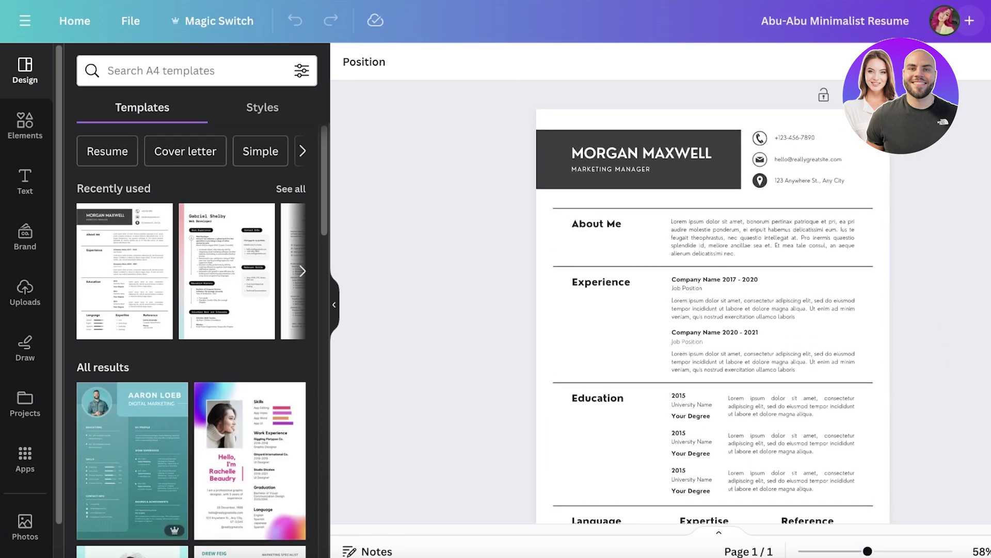
{"action": "scroll", "coordinate": [713, 305], "scroll_direction": "down", "scroll_amount": 5}
{"action": "scroll", "coordinate": [713, 305], "scroll_direction": "up", "scroll_amount": 5}
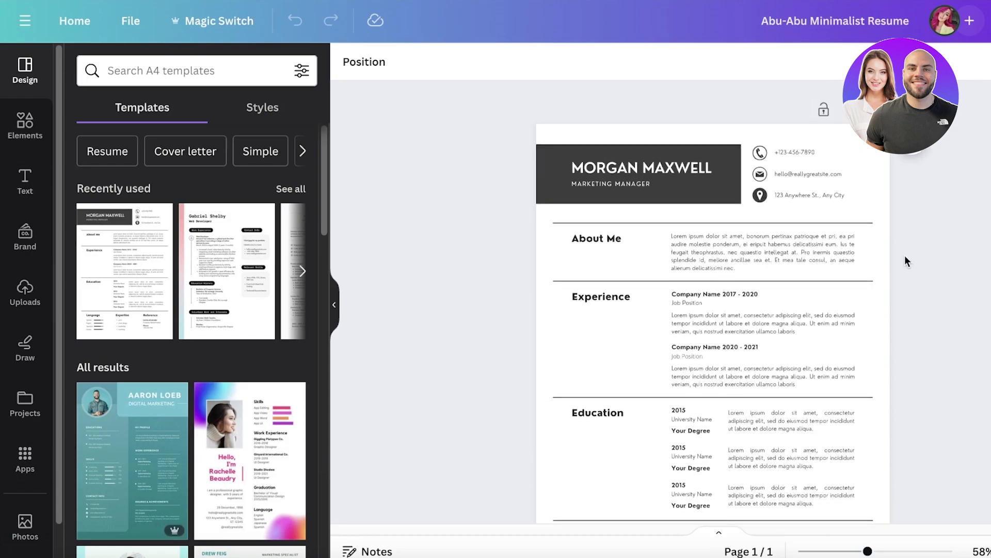
{"action": "left_click", "coordinate": [810, 246]}
{"action": "left_click", "coordinate": [981, 251]}
{"action": "left_click_drag", "start_coordinate": [962, 98], "coordinate": [626, 386]}
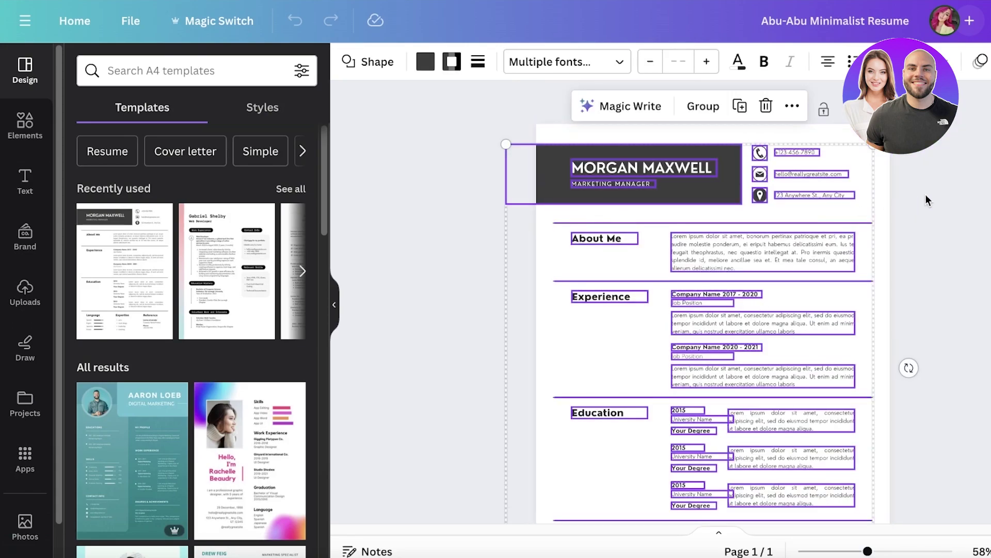
{"action": "left_click", "coordinate": [712, 62]}
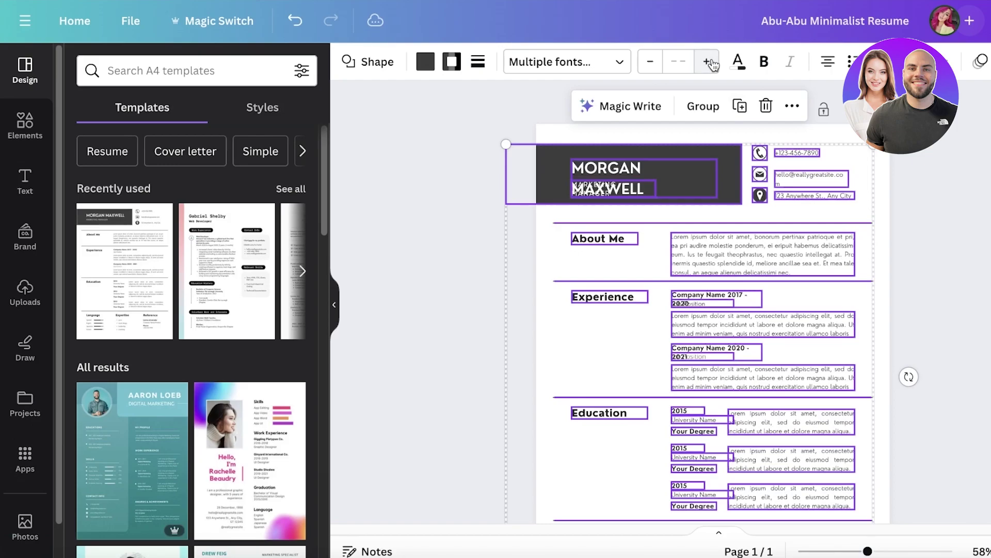
{"action": "left_click", "coordinate": [712, 62]}
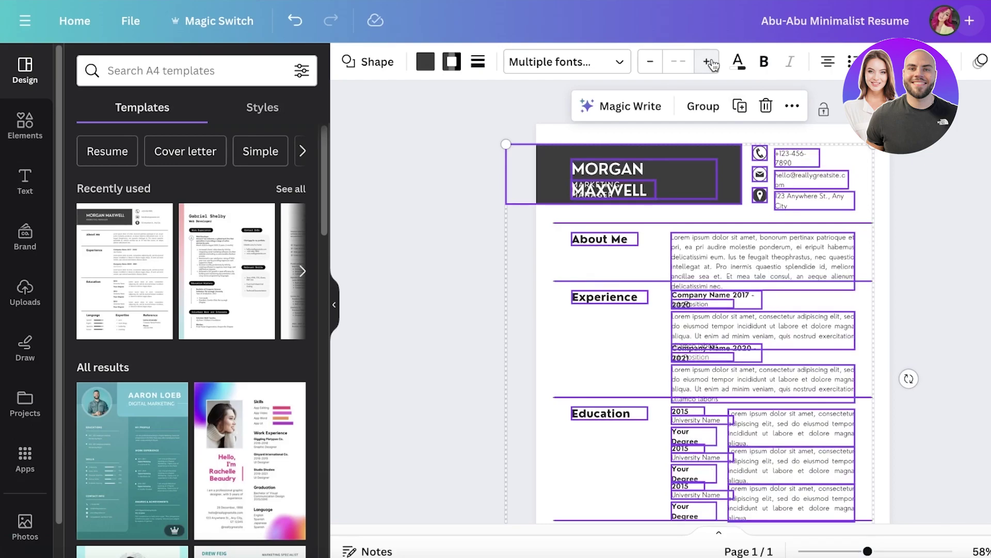
{"action": "left_click", "coordinate": [712, 62]}
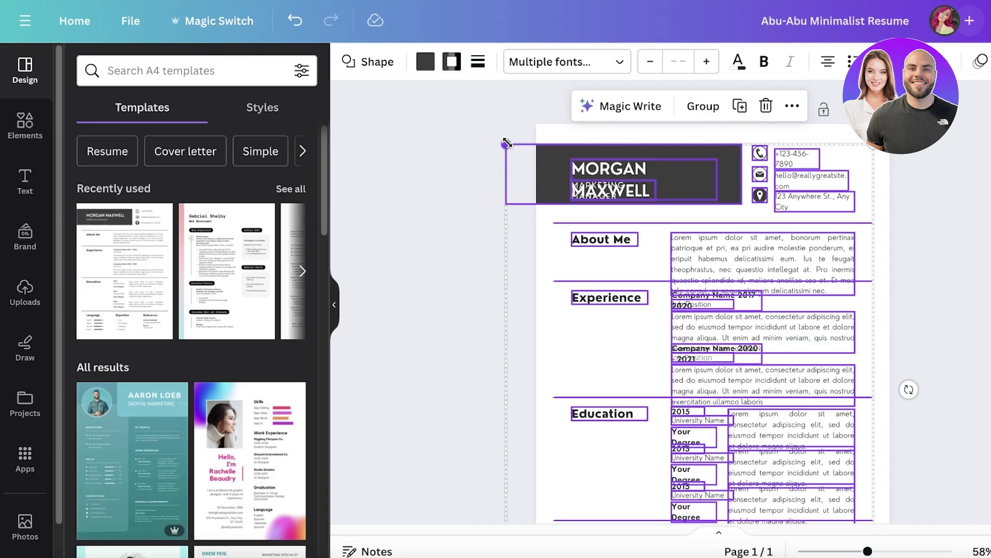
Enlarge the resume group slightly and fine-tune the body text size down then back up.
{"action": "left_click_drag", "start_coordinate": [507, 144], "coordinate": [496, 146]}
{"action": "left_click", "coordinate": [650, 63]}
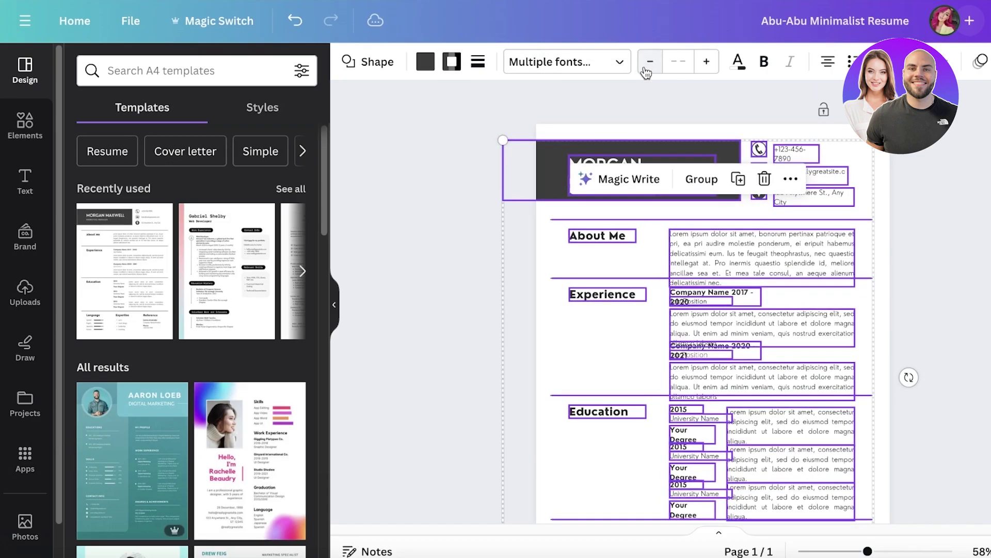
{"action": "left_click", "coordinate": [647, 71]}
{"action": "left_click", "coordinate": [708, 66]}
{"action": "left_click", "coordinate": [915, 208]}
Nudge the About Me paragraph up and delete its extra sentences.
{"action": "left_click", "coordinate": [768, 253]}
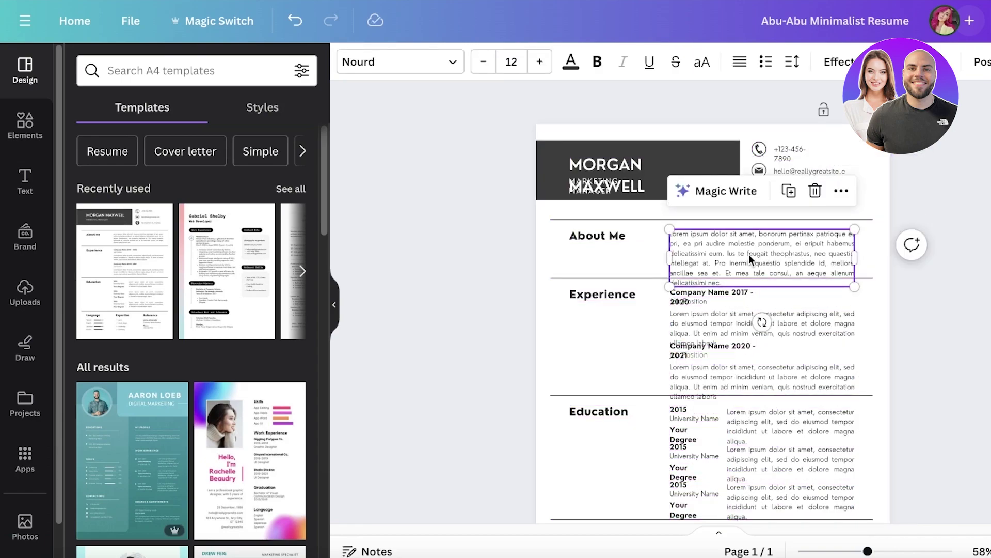
{"action": "left_click_drag", "start_coordinate": [749, 256], "coordinate": [690, 258]}
{"action": "double_click", "coordinate": [732, 268]}
{"action": "key", "text": "BackSpace"}
{"action": "left_click", "coordinate": [970, 249]}
Widen the name heading box to fit on one line and reposition it in the header.
{"action": "left_click", "coordinate": [633, 174]}
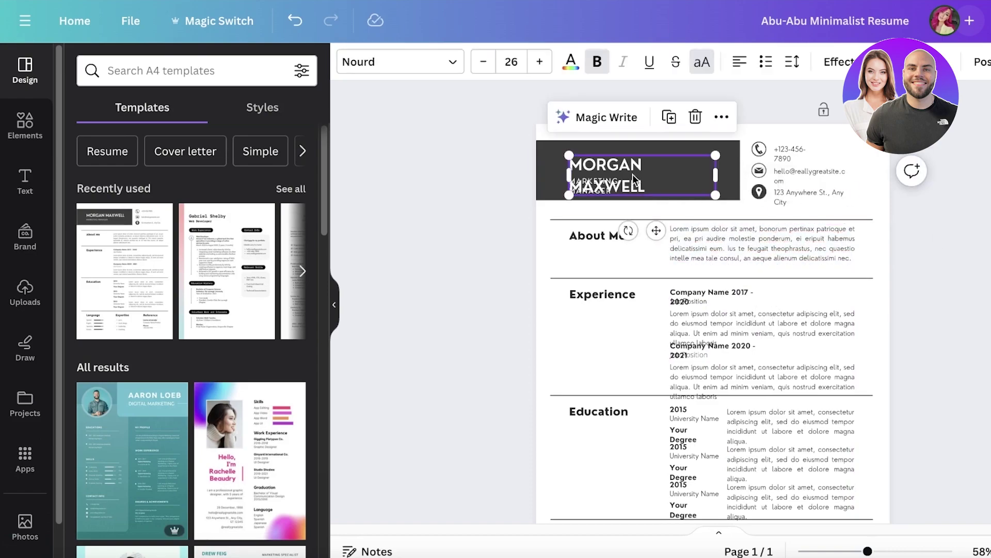
{"action": "left_click_drag", "start_coordinate": [720, 176], "coordinate": [873, 170]}
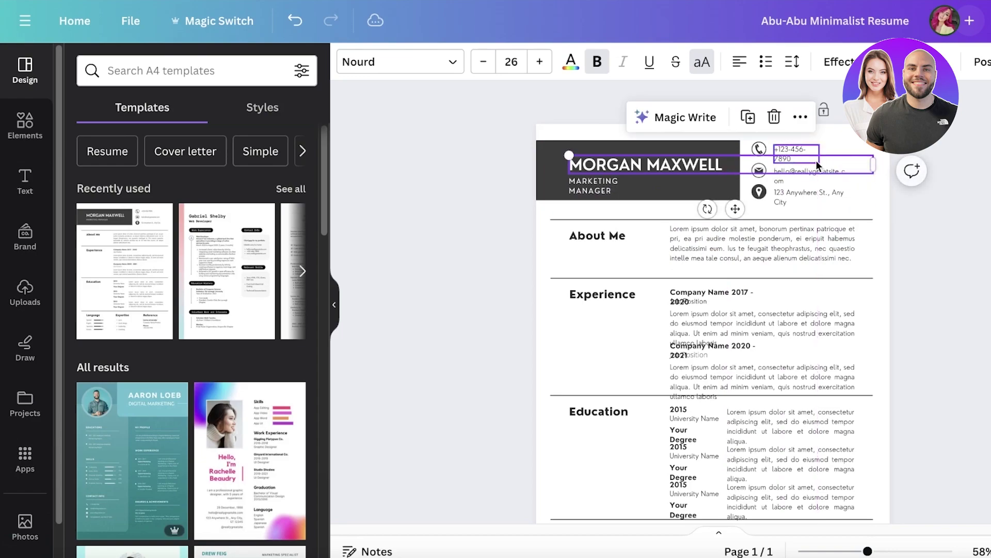
{"action": "left_click_drag", "start_coordinate": [602, 164], "coordinate": [592, 160]}
{"action": "key", "text": "Escape"}
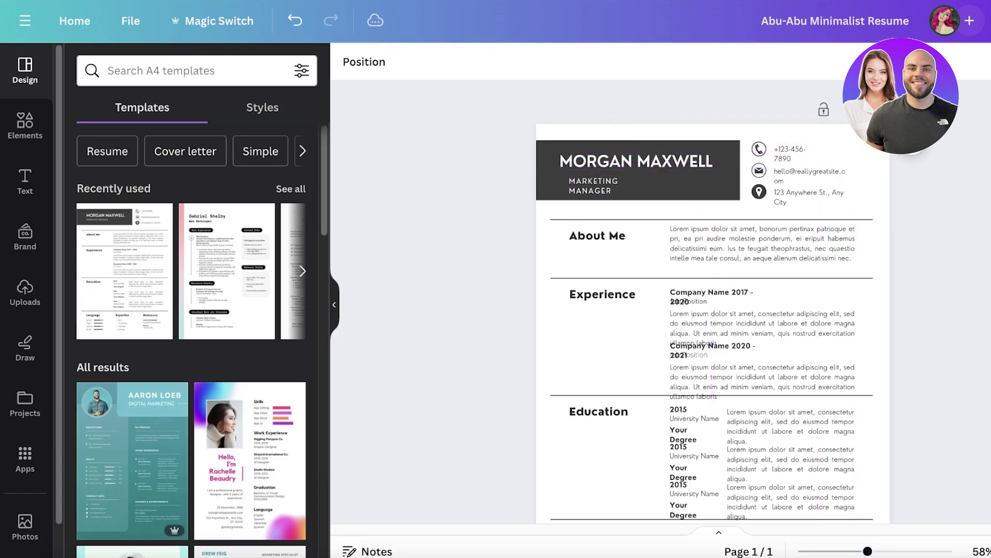
Delete the paragraph under Company Name 2017 and move the Job Position and 2020 entries up.
{"action": "scroll", "coordinate": [686, 306], "scroll_direction": "down", "scroll_amount": 2}
{"action": "left_click", "coordinate": [677, 230]}
{"action": "key", "text": "Delete"}
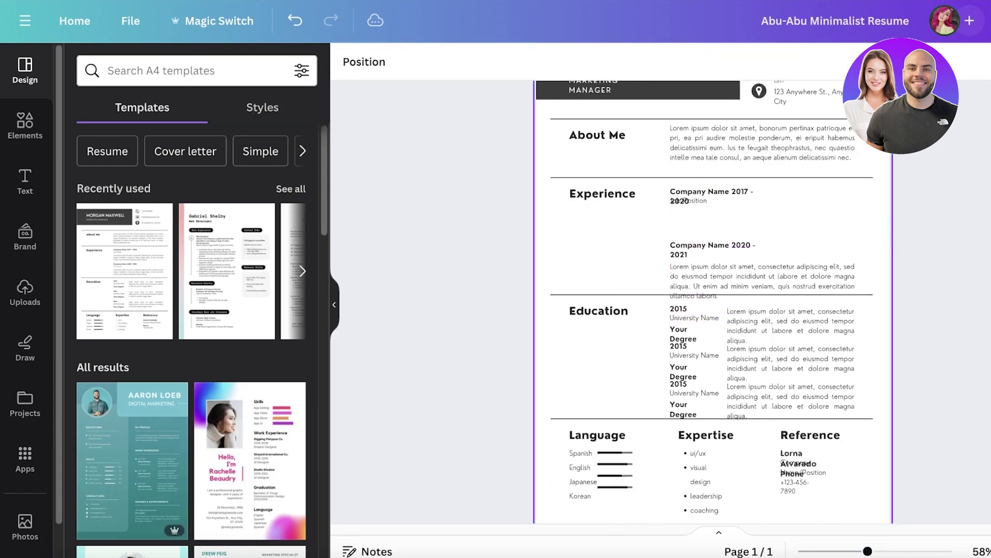
{"action": "left_click_drag", "start_coordinate": [693, 201], "coordinate": [721, 212]}
{"action": "left_click", "coordinate": [677, 249]}
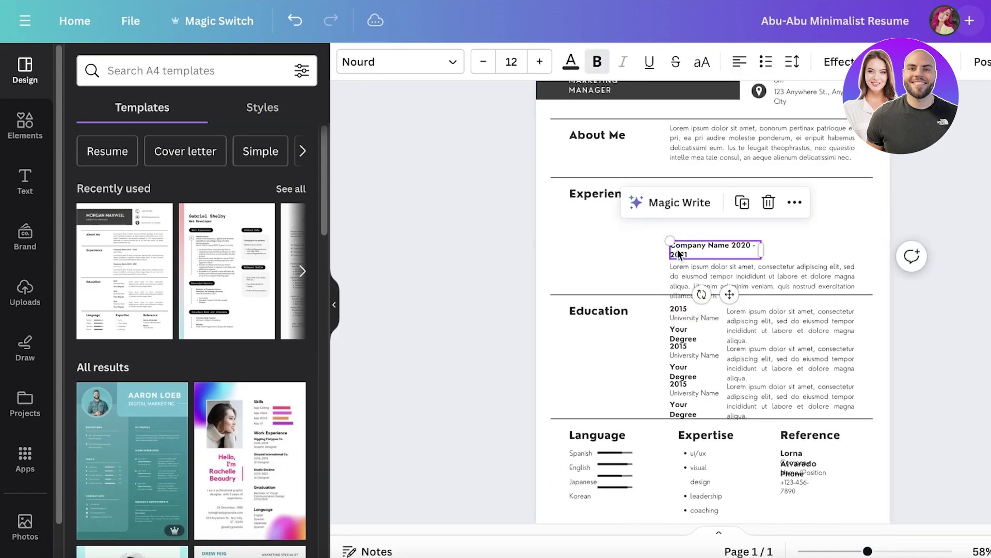
{"action": "left_click_drag", "start_coordinate": [678, 249], "coordinate": [679, 242]}
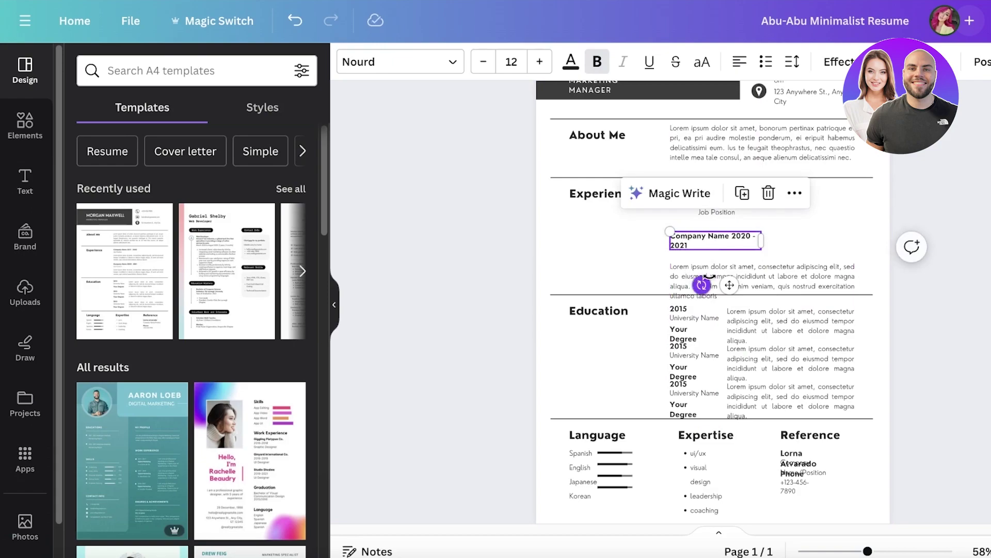
{"action": "left_click_drag", "start_coordinate": [709, 278], "coordinate": [708, 268]}
Realign the Reference section's phone number and Company Name/Position text beside the contact name.
{"action": "scroll", "coordinate": [775, 362], "scroll_direction": "down", "scroll_amount": 2}
{"action": "left_click", "coordinate": [805, 396]}
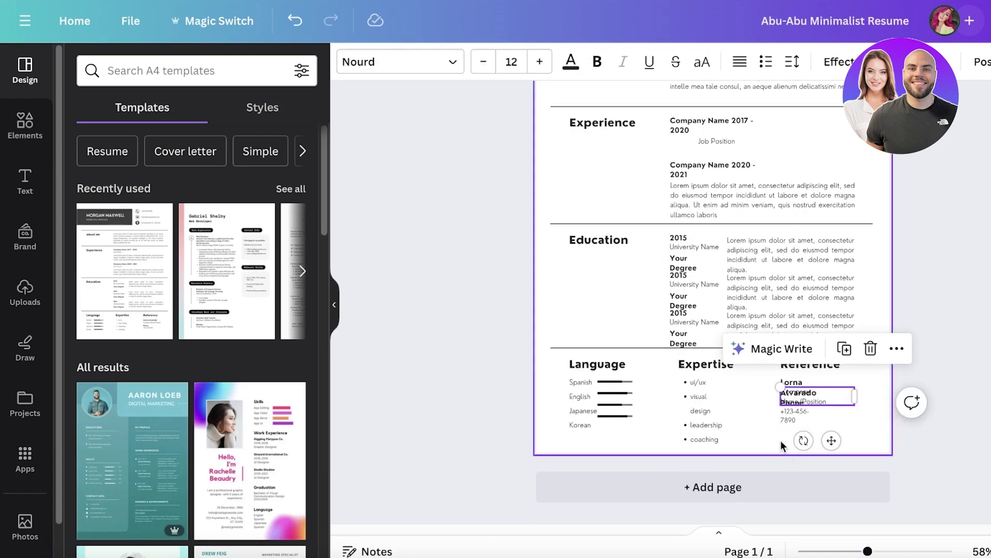
{"action": "left_click", "coordinate": [810, 442]}
{"action": "left_click", "coordinate": [800, 402]}
{"action": "left_click_drag", "start_coordinate": [801, 413], "coordinate": [837, 428]}
{"action": "left_click", "coordinate": [783, 410]}
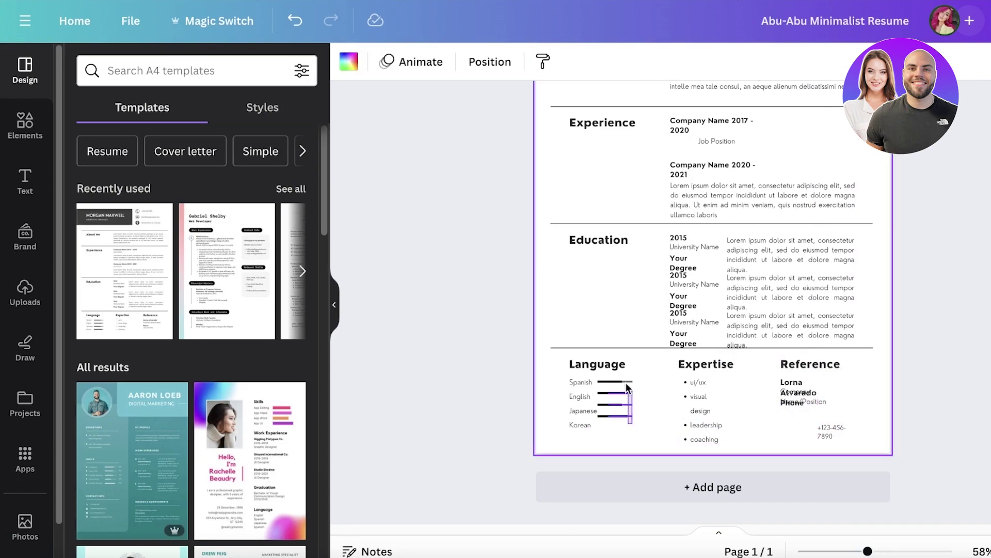
{"action": "left_click", "coordinate": [801, 405]}
{"action": "left_click", "coordinate": [813, 398]}
{"action": "left_click_drag", "start_coordinate": [813, 398], "coordinate": [806, 433]}
{"action": "key", "text": "ctrl+z"}
{"action": "key", "text": "ctrl+z"}
{"action": "key", "text": "ctrl+z"}
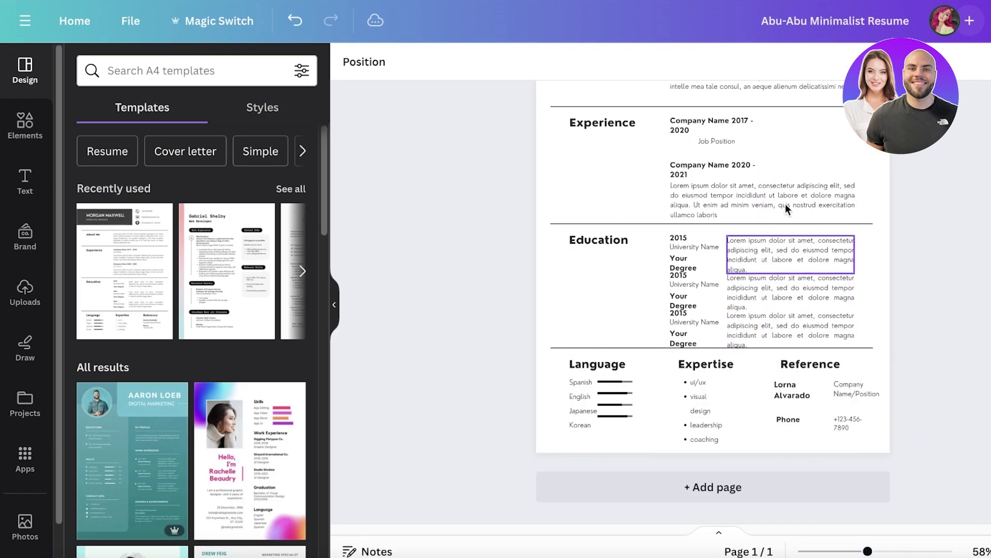
{"action": "scroll", "coordinate": [805, 250], "scroll_direction": "up", "scroll_amount": 4}
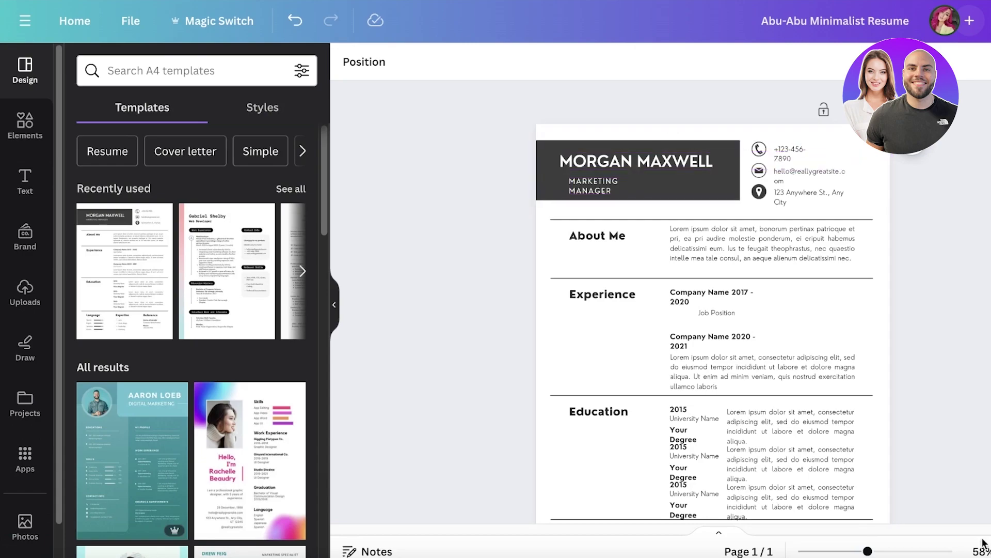
Replace the template name heading with the new candidate's name and narrow its text box.
{"action": "left_click_drag", "start_coordinate": [869, 552], "coordinate": [875, 551]}
{"action": "scroll", "coordinate": [863, 334], "scroll_direction": "up", "scroll_amount": 1}
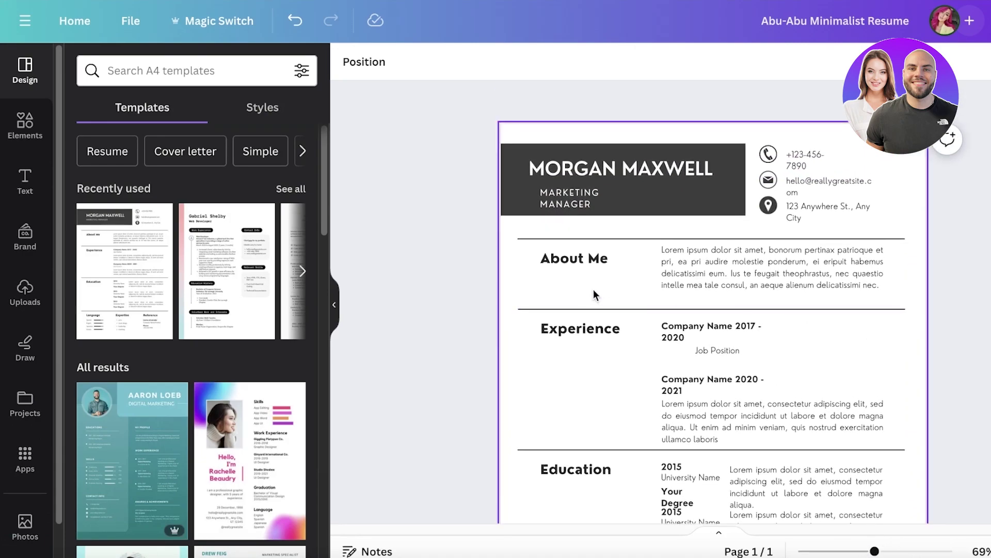
{"action": "double_click", "coordinate": [549, 168]}
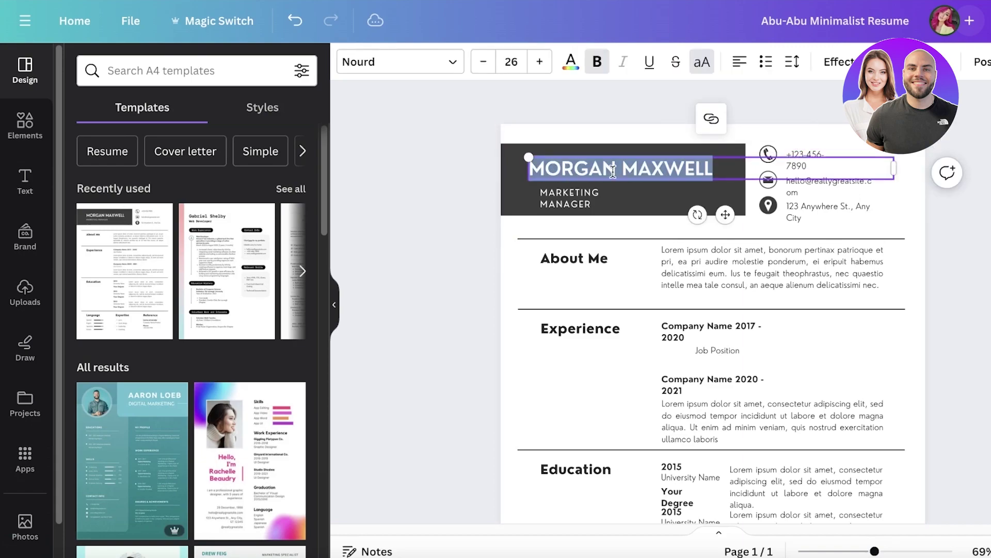
{"action": "type", "text": "JANE DOE"}
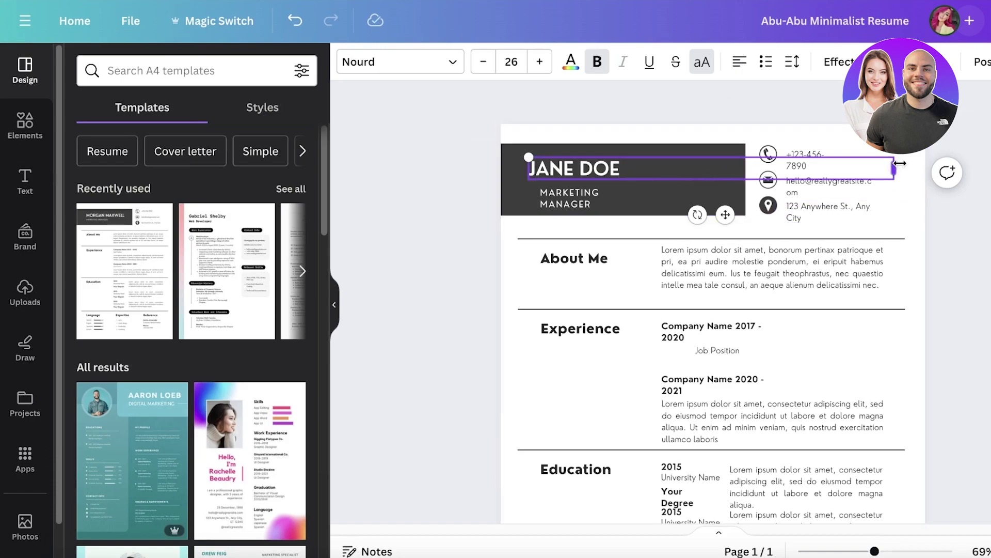
{"action": "left_click_drag", "start_coordinate": [900, 163], "coordinate": [647, 164]}
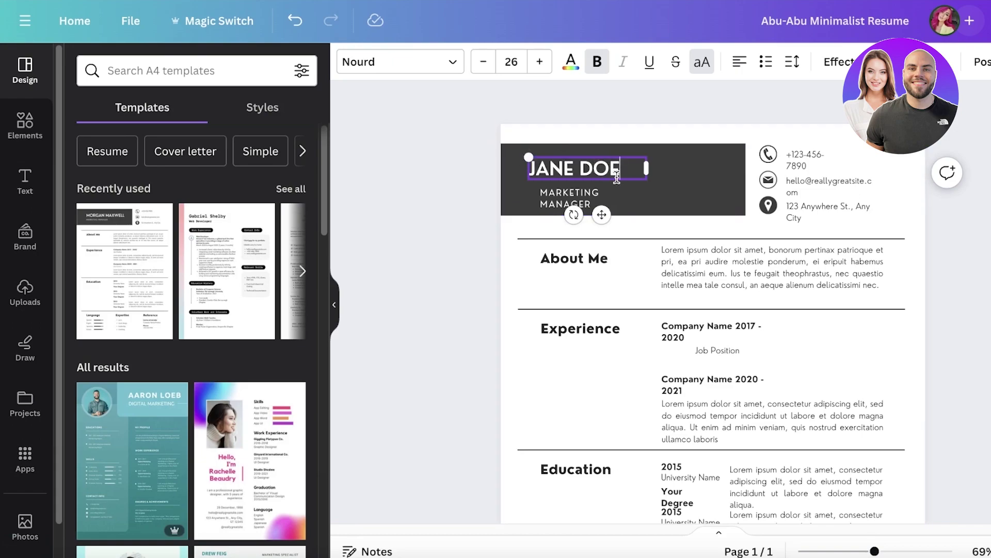
Switch the name heading's font from Nourd to Arimo from the Recently used fonts.
{"action": "left_click", "coordinate": [367, 62]}
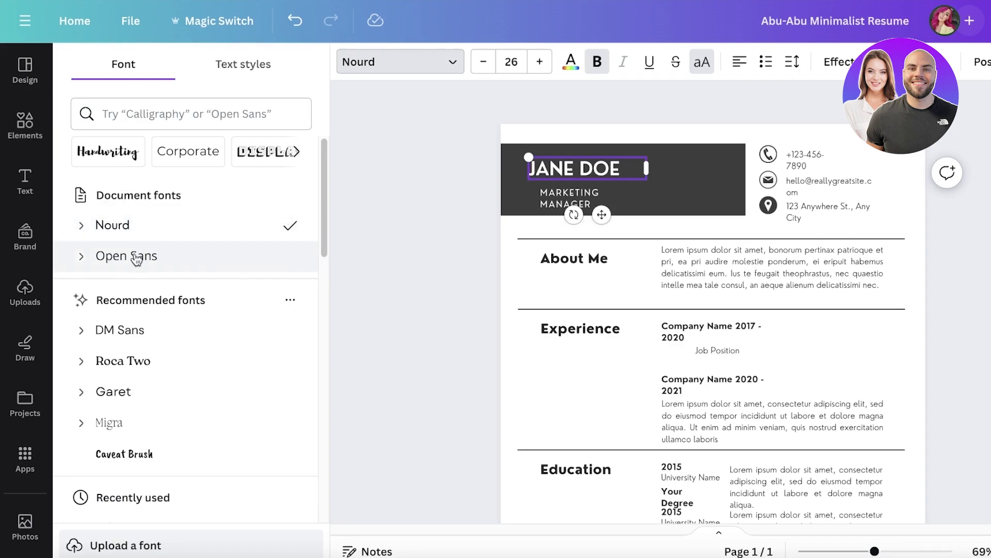
{"action": "scroll", "coordinate": [174, 261], "scroll_direction": "down", "scroll_amount": 1}
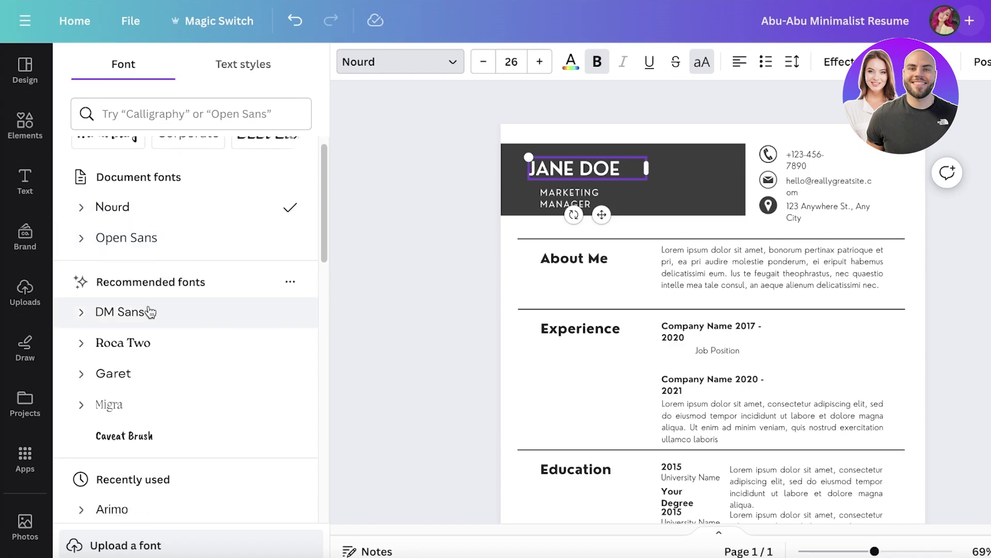
{"action": "scroll", "coordinate": [140, 327], "scroll_direction": "down", "scroll_amount": 5}
{"action": "scroll", "coordinate": [137, 332], "scroll_direction": "up", "scroll_amount": 3}
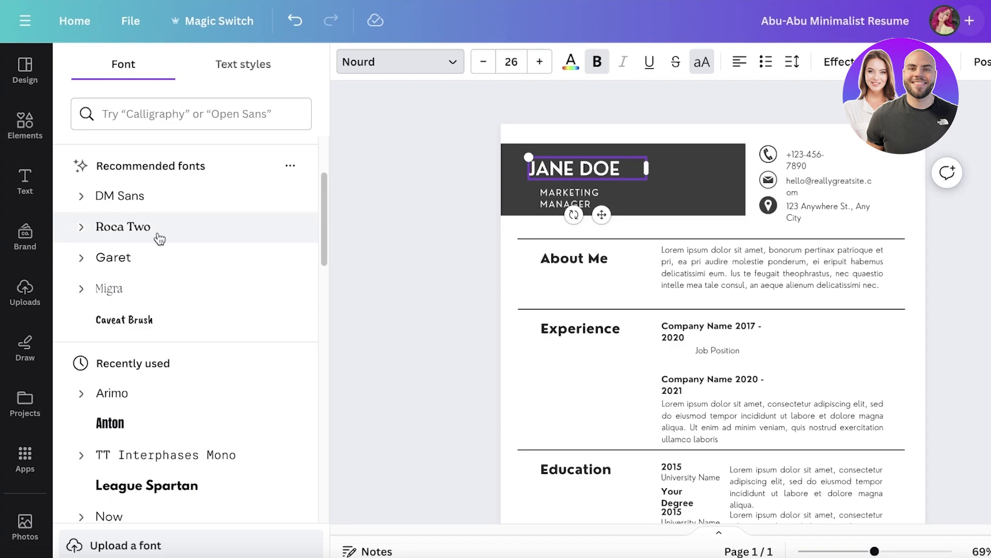
{"action": "scroll", "coordinate": [157, 237], "scroll_direction": "up", "scroll_amount": 2}
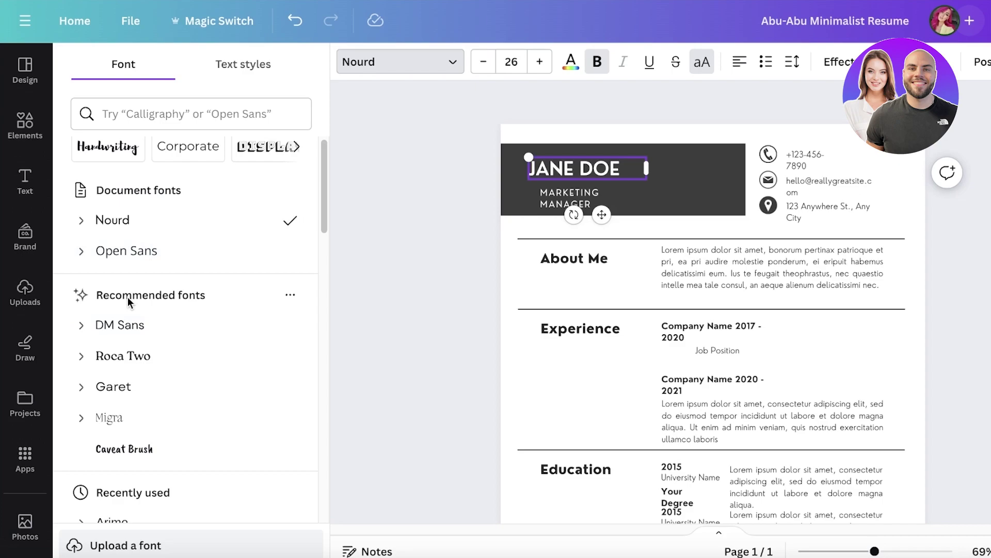
{"action": "scroll", "coordinate": [144, 382], "scroll_direction": "down", "scroll_amount": 1}
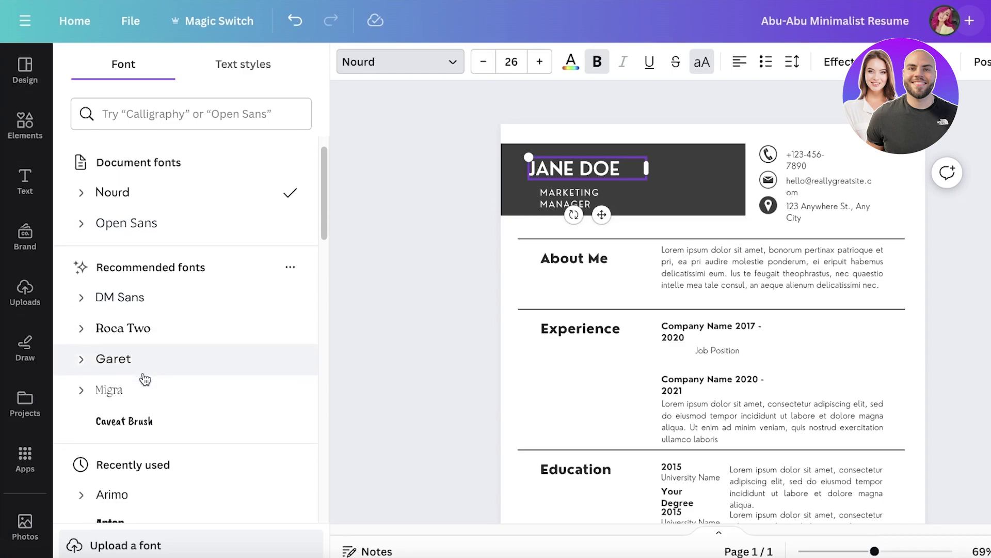
{"action": "scroll", "coordinate": [140, 417], "scroll_direction": "down", "scroll_amount": 5}
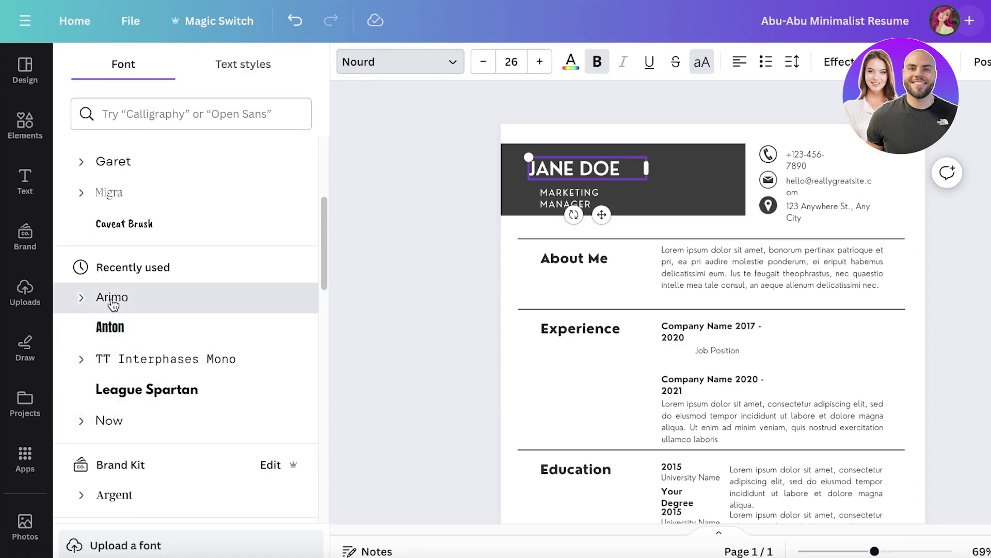
{"action": "left_click", "coordinate": [120, 307]}
{"action": "scroll", "coordinate": [135, 352], "scroll_direction": "down", "scroll_amount": 2}
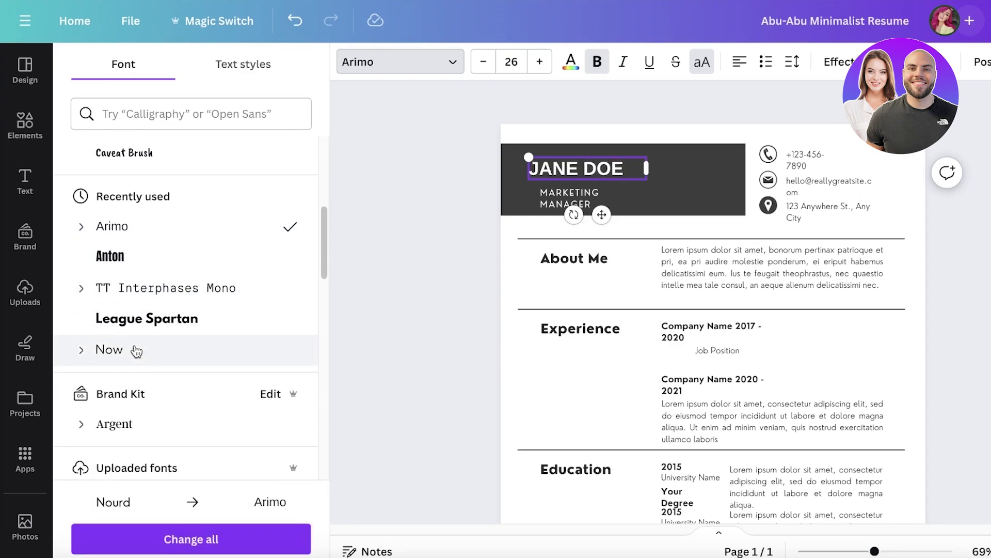
{"action": "scroll", "coordinate": [136, 351], "scroll_direction": "down", "scroll_amount": 1}
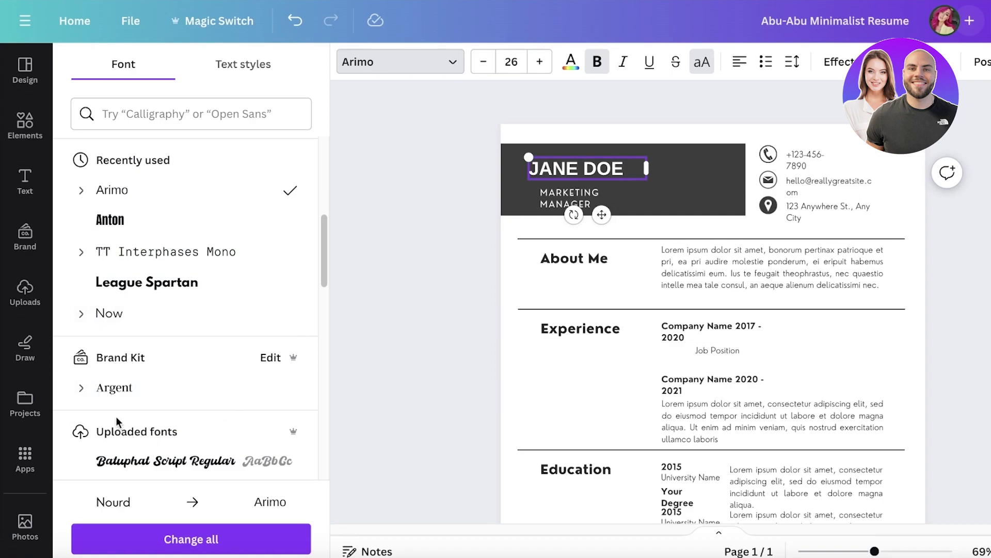
{"action": "scroll", "coordinate": [137, 380], "scroll_direction": "down", "scroll_amount": 4}
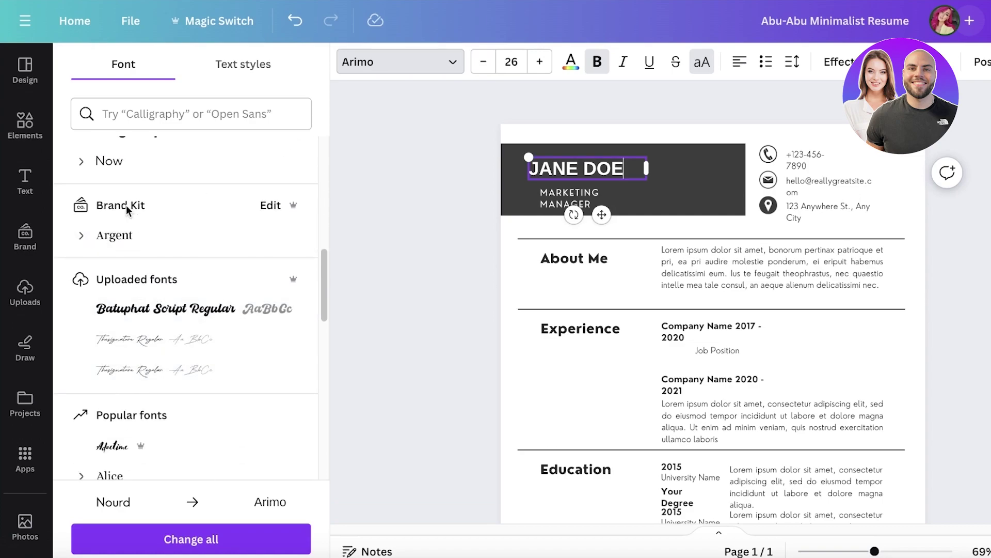
{"action": "scroll", "coordinate": [159, 279], "scroll_direction": "down", "scroll_amount": 4}
{"action": "scroll", "coordinate": [178, 193], "scroll_direction": "down", "scroll_amount": 12}
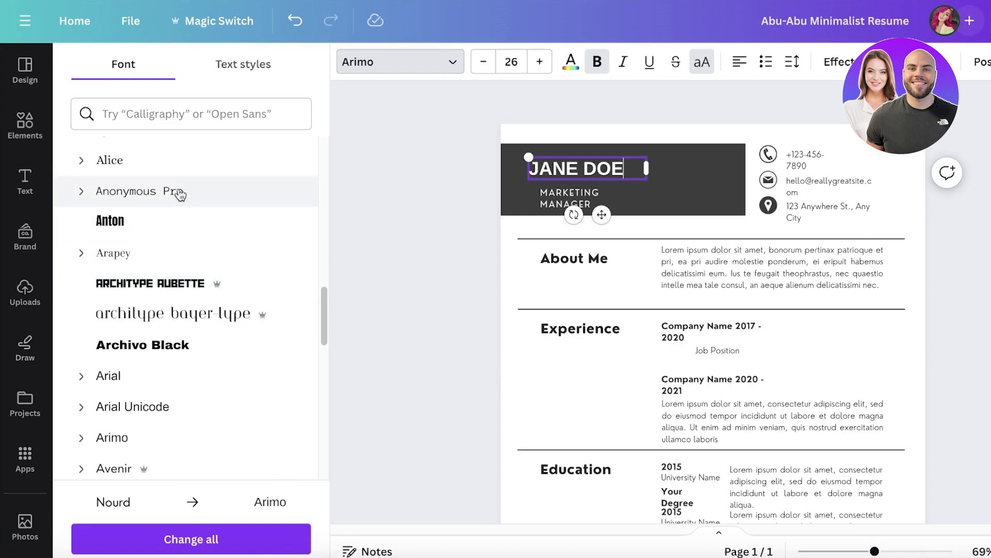
{"action": "scroll", "coordinate": [257, 312], "scroll_direction": "up", "scroll_amount": 15}
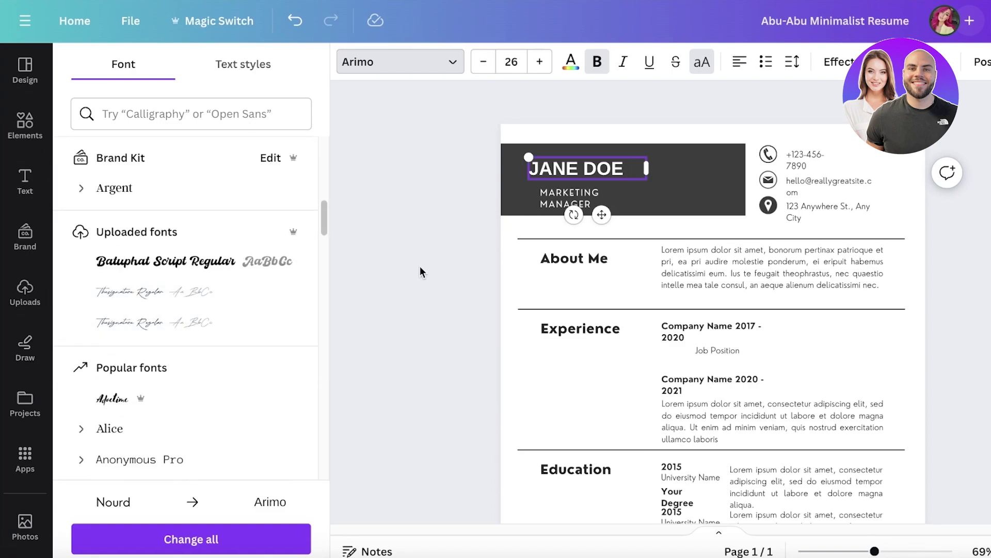
Set the name heading's font size to 26.
{"action": "key", "text": "Escape"}
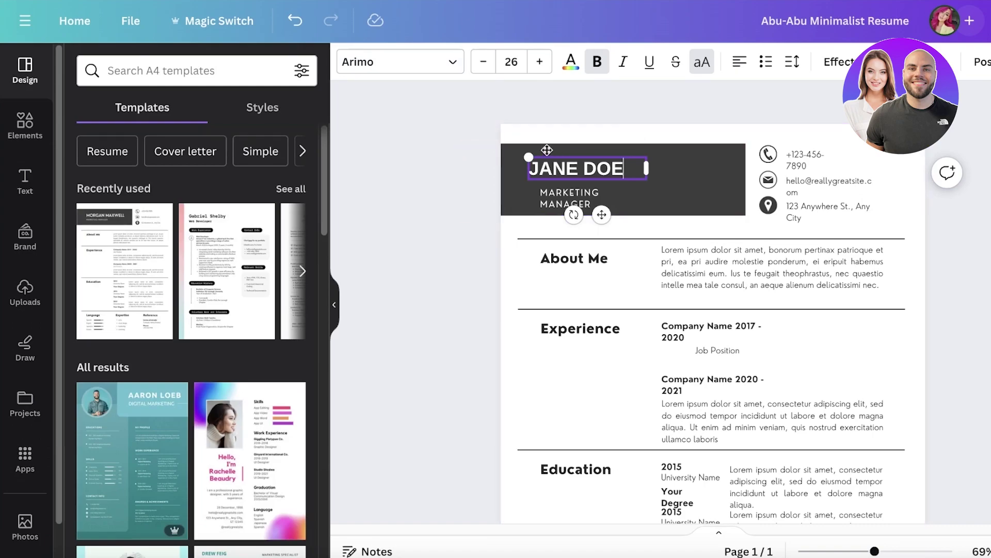
{"action": "left_click", "coordinate": [535, 63]}
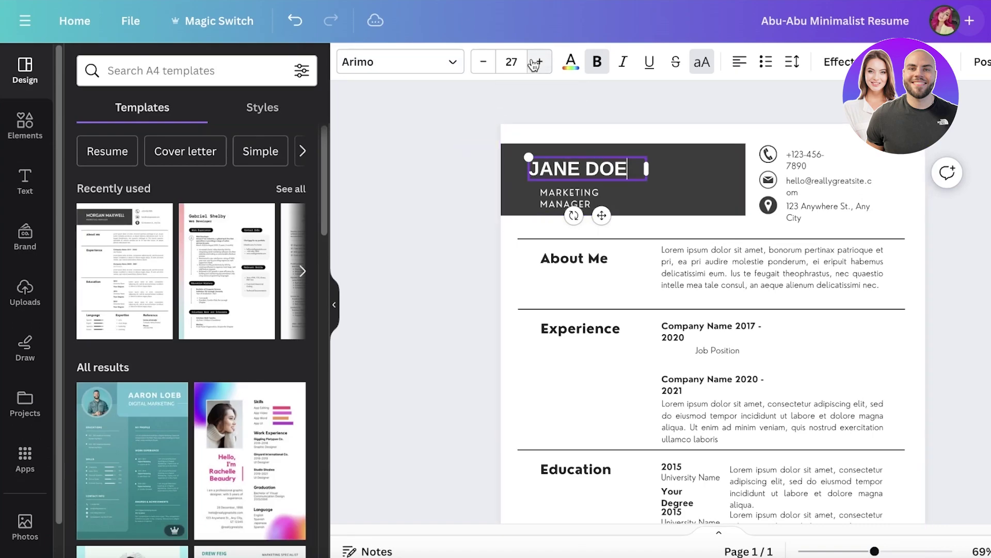
{"action": "left_click", "coordinate": [484, 61]}
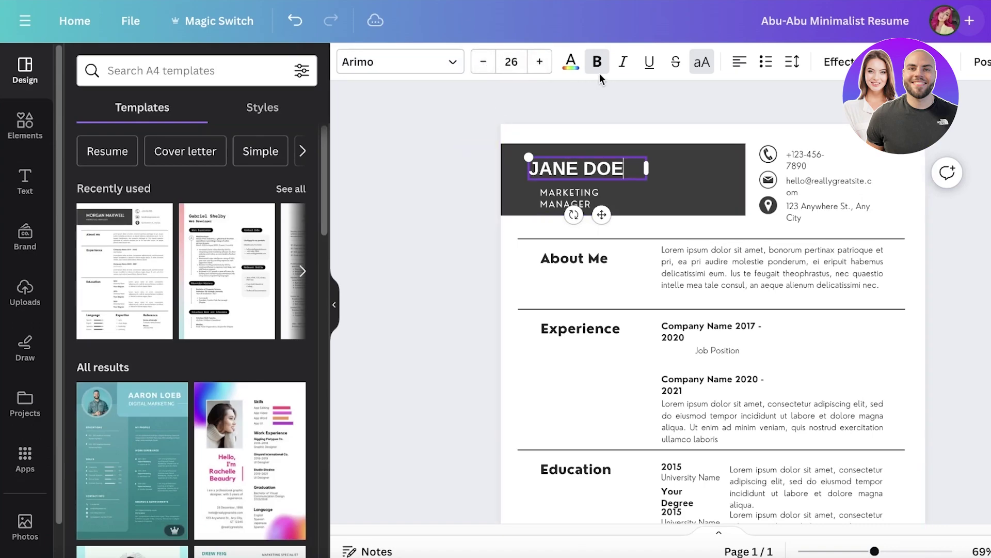
Colour the name with the light Brand Kit colour after trying black and grey swatches.
{"action": "left_click", "coordinate": [565, 68]}
{"action": "left_click", "coordinate": [126, 153]}
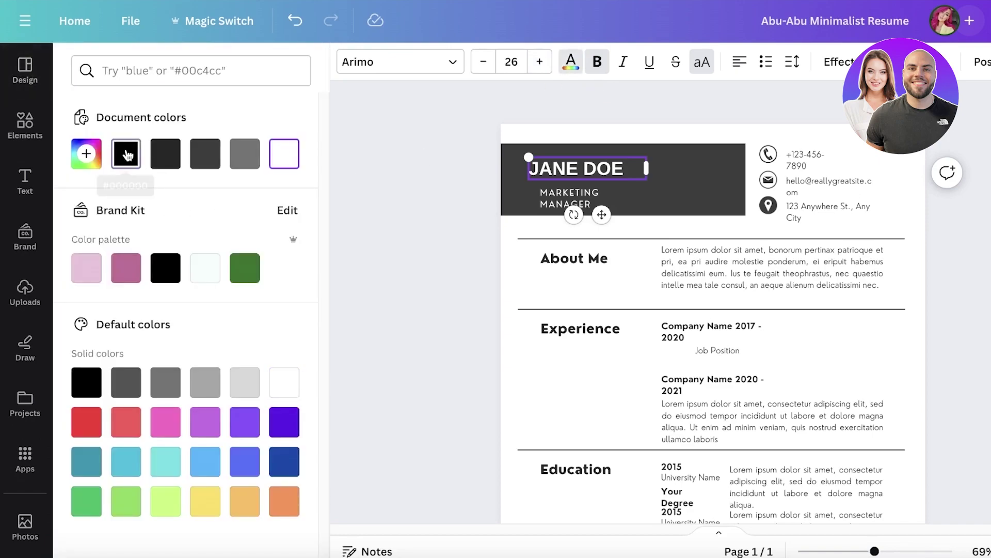
{"action": "left_click", "coordinate": [245, 153]}
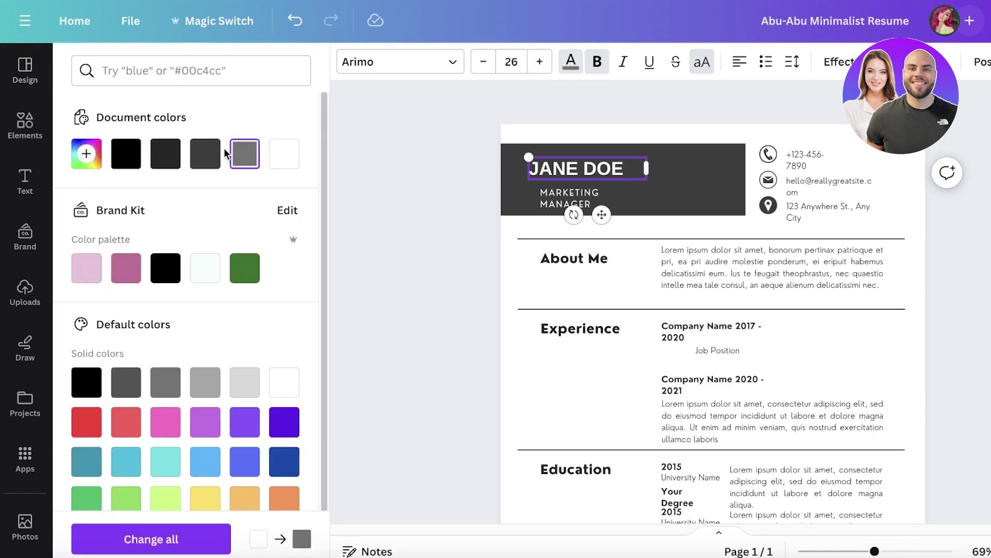
{"action": "left_click", "coordinate": [519, 164]}
{"action": "left_click", "coordinate": [578, 166]}
{"action": "key", "text": "ctrl+a"}
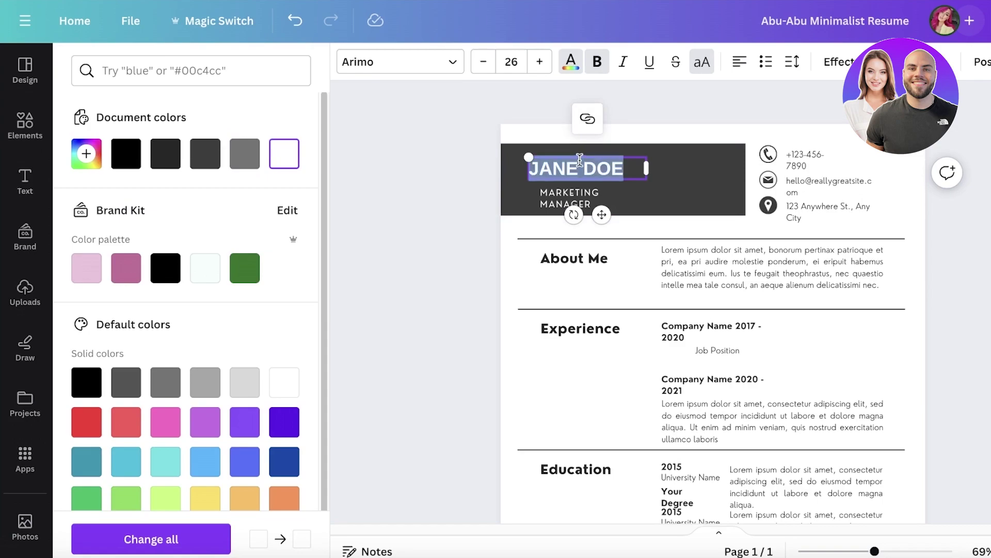
{"action": "left_click", "coordinate": [570, 62]}
{"action": "left_click", "coordinate": [570, 62]}
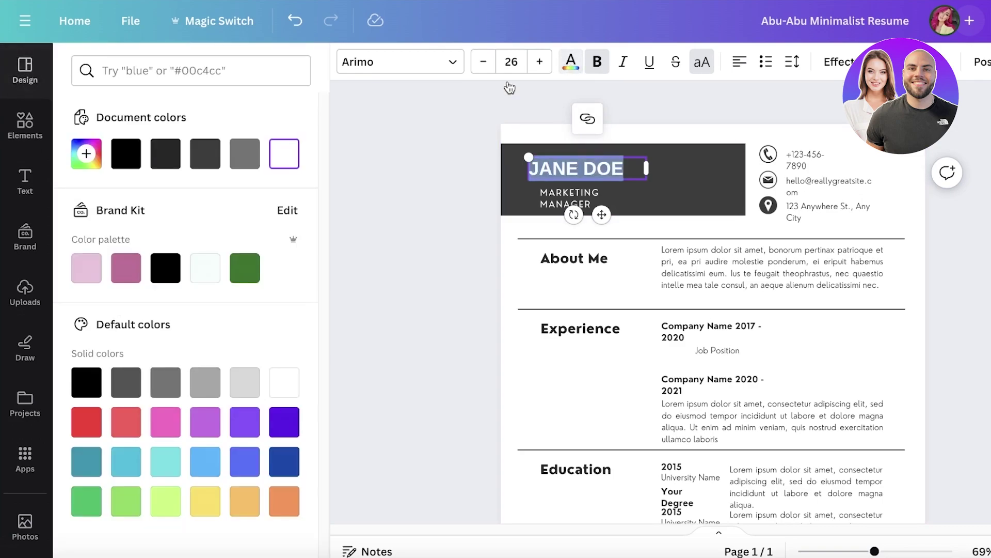
{"action": "left_click", "coordinate": [237, 149]}
{"action": "left_click", "coordinate": [204, 153]}
{"action": "left_click", "coordinate": [206, 268]}
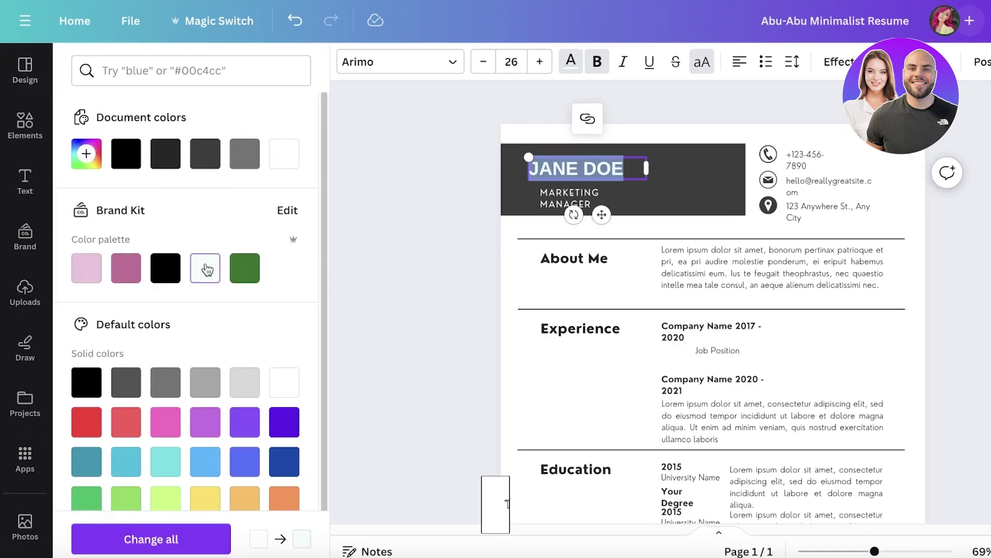
{"action": "left_click", "coordinate": [409, 197]}
{"action": "left_click", "coordinate": [408, 198]}
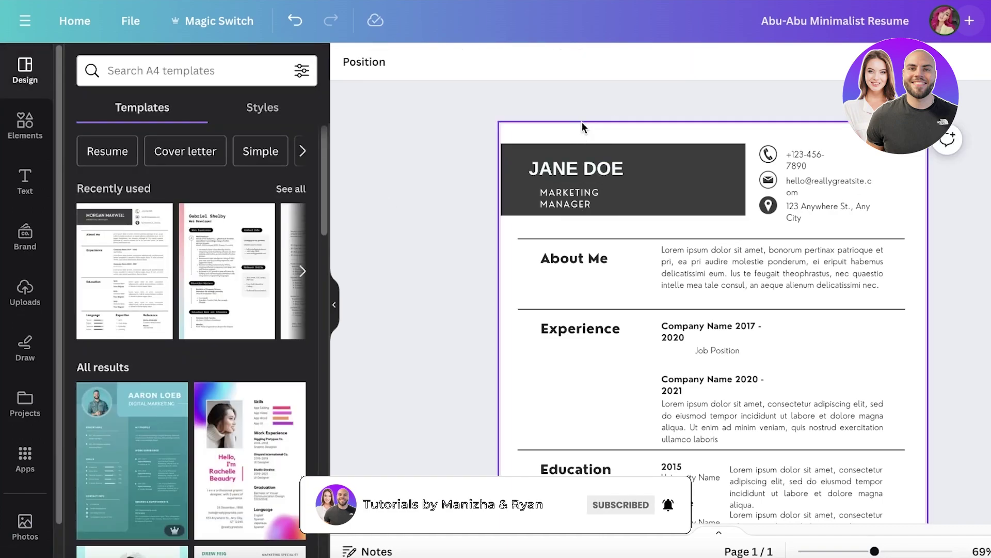
Shift the MARKETING MANAGER subtitle slightly left and up.
{"action": "left_click", "coordinate": [569, 206]}
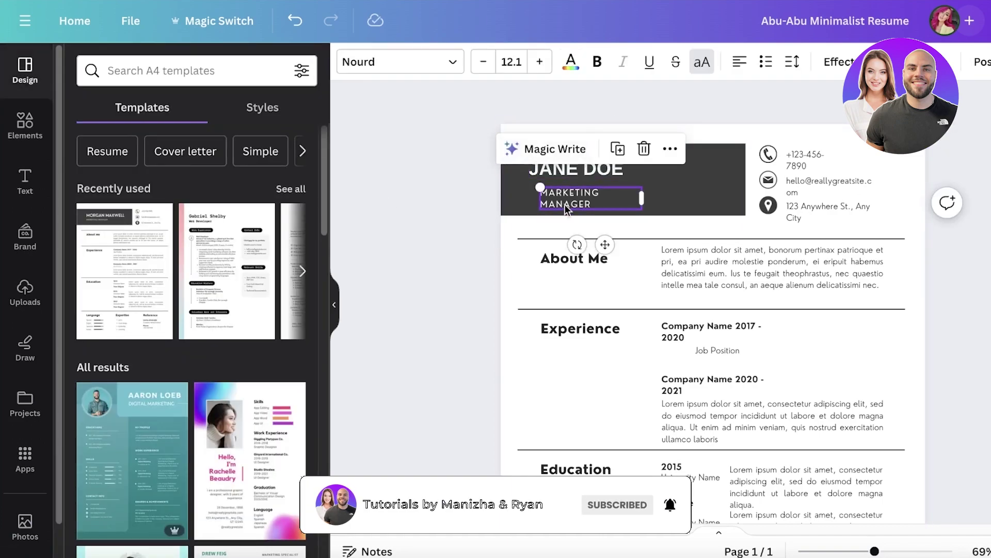
{"action": "left_click_drag", "start_coordinate": [570, 213], "coordinate": [562, 211]}
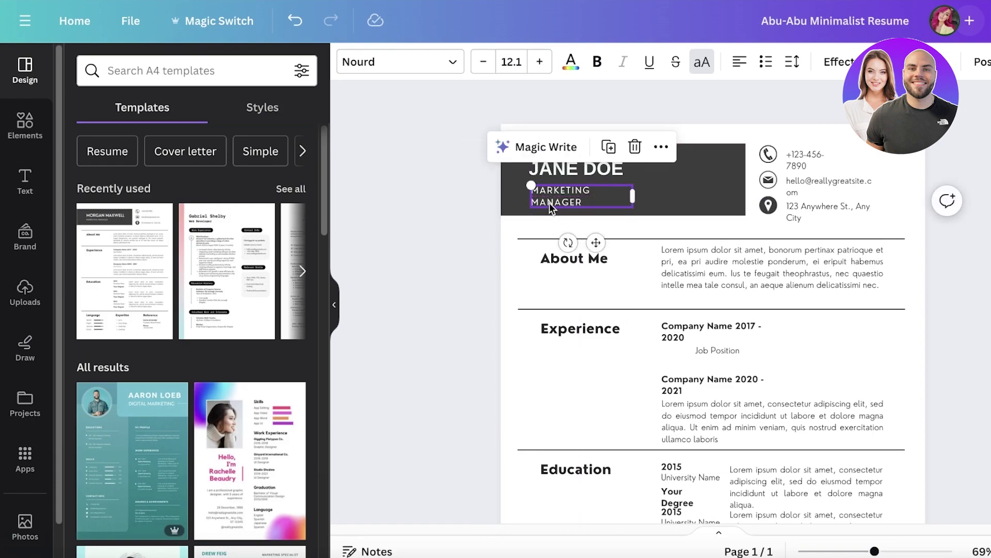
Set the MARKETING MANAGER subtitle in Arimo at 12.1 after briefly trying Anton.
{"action": "double_click", "coordinate": [549, 203]}
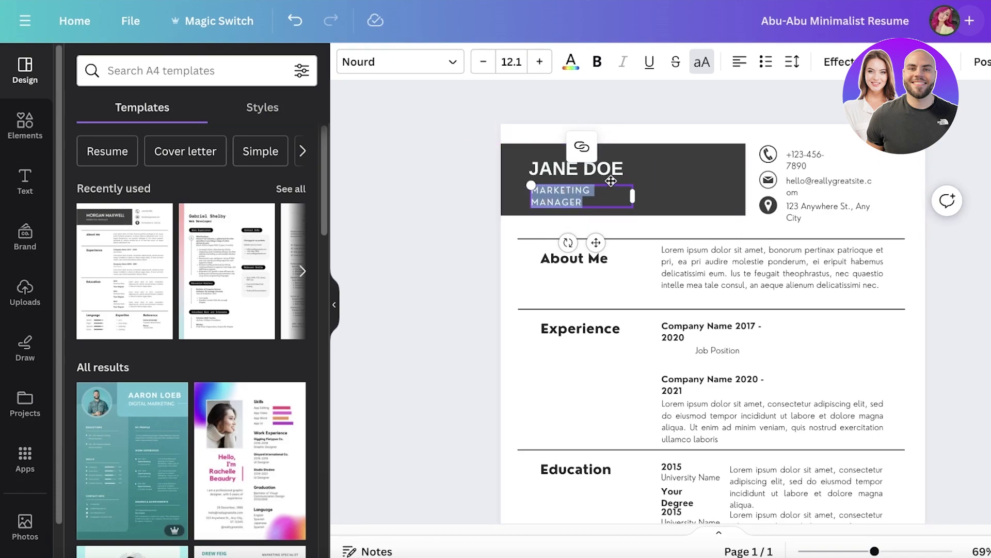
{"action": "left_click", "coordinate": [411, 64]}
{"action": "scroll", "coordinate": [147, 356], "scroll_direction": "down", "scroll_amount": 1}
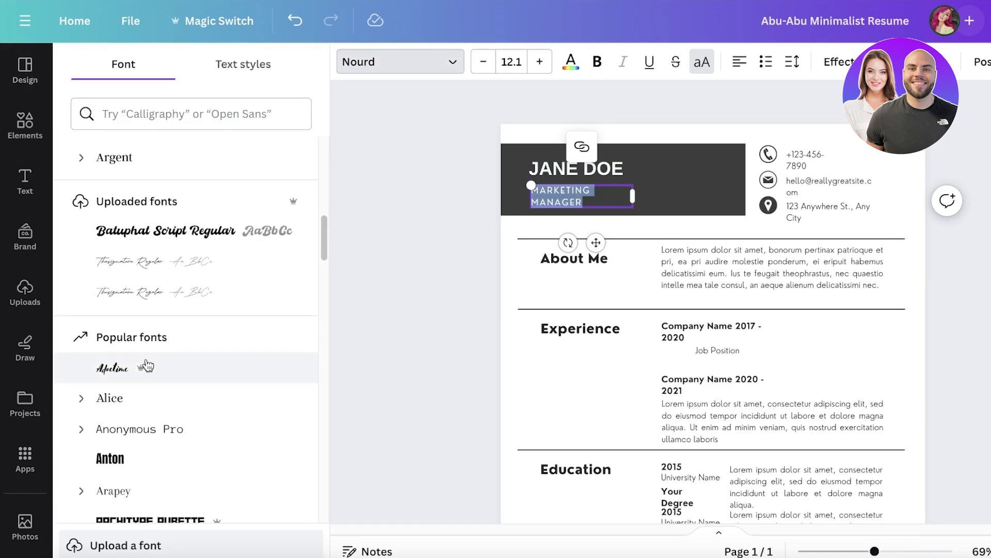
{"action": "scroll", "coordinate": [148, 367], "scroll_direction": "down", "scroll_amount": 9}
{"action": "scroll", "coordinate": [155, 364], "scroll_direction": "up", "scroll_amount": 16}
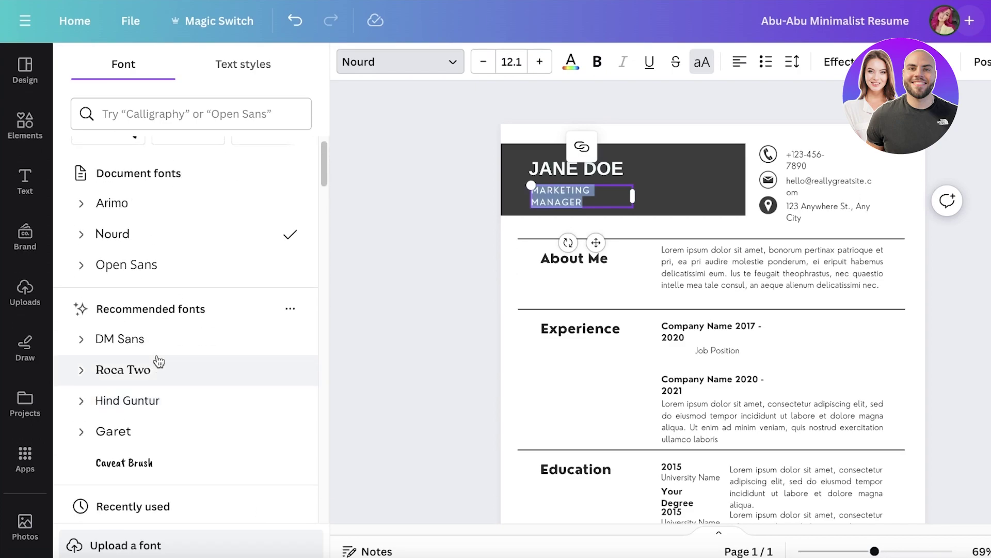
{"action": "scroll", "coordinate": [158, 331], "scroll_direction": "up", "scroll_amount": 1}
{"action": "scroll", "coordinate": [170, 221], "scroll_direction": "down", "scroll_amount": 5}
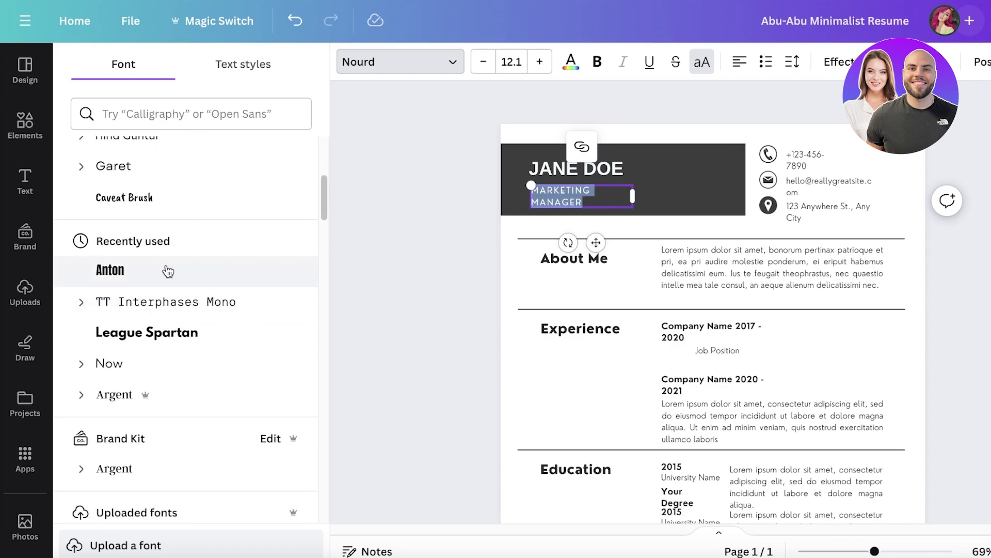
{"action": "left_click", "coordinate": [122, 282]}
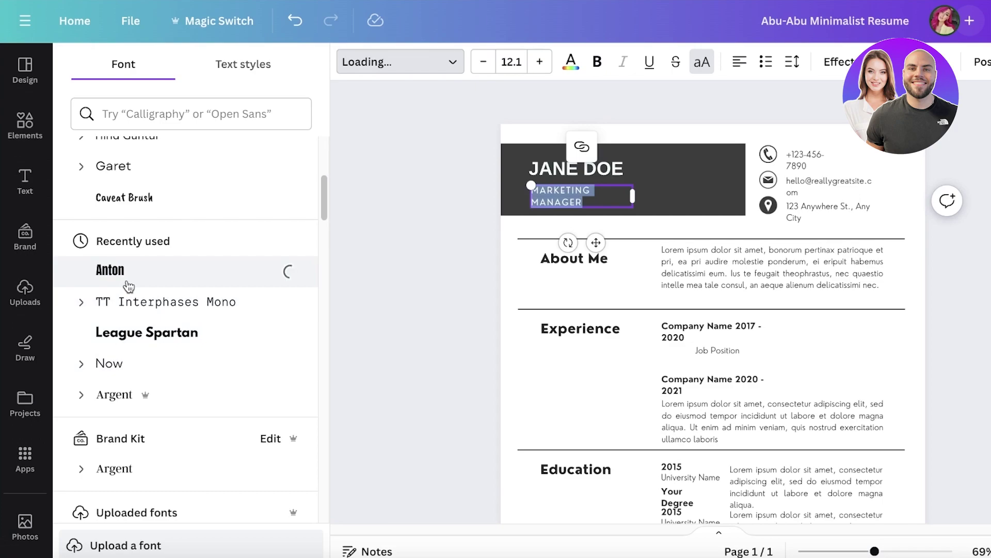
{"action": "scroll", "coordinate": [160, 280], "scroll_direction": "up", "scroll_amount": 6}
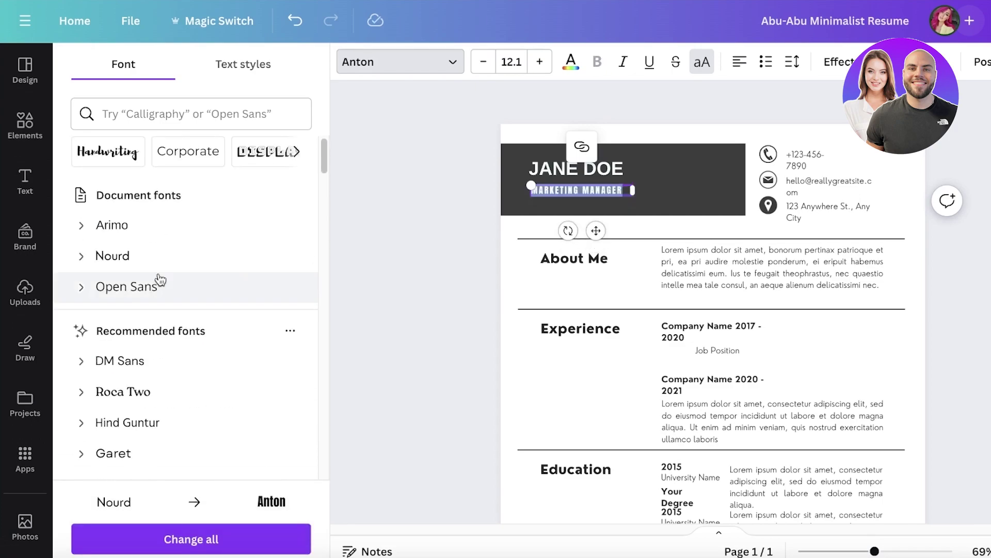
{"action": "left_click", "coordinate": [123, 227]}
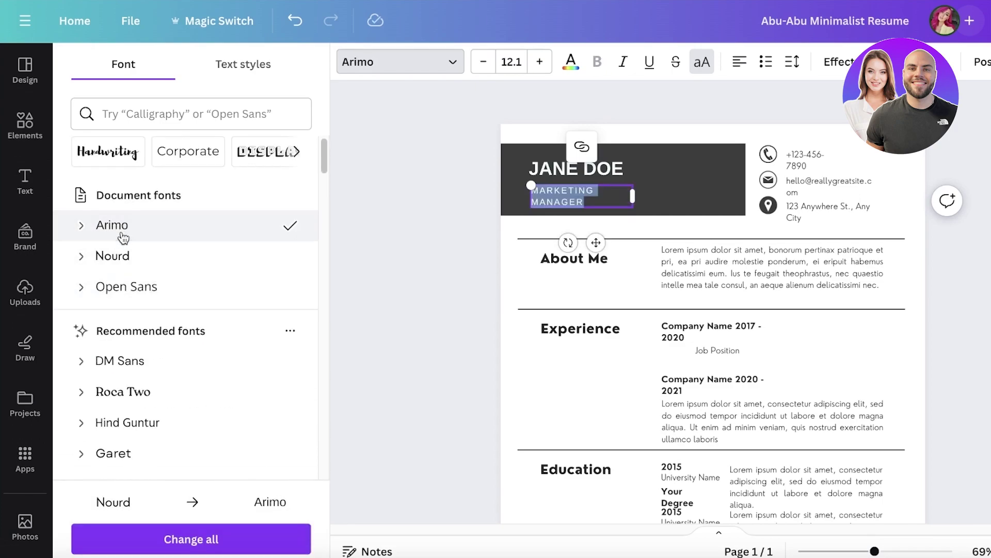
Delete the address line and its location pin icon from the contact column.
{"action": "left_click", "coordinate": [384, 201]}
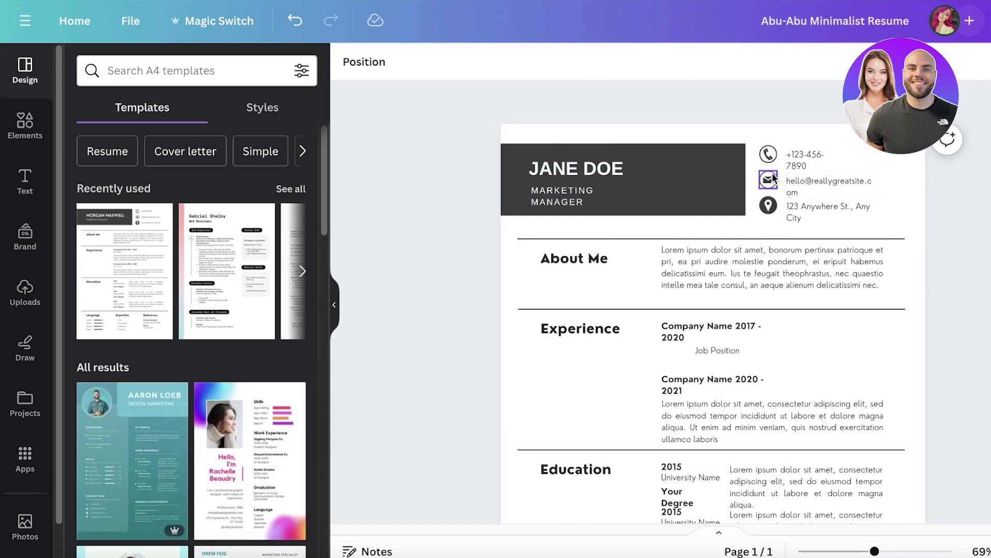
{"action": "left_click", "coordinate": [802, 208]}
{"action": "key", "text": "Delete"}
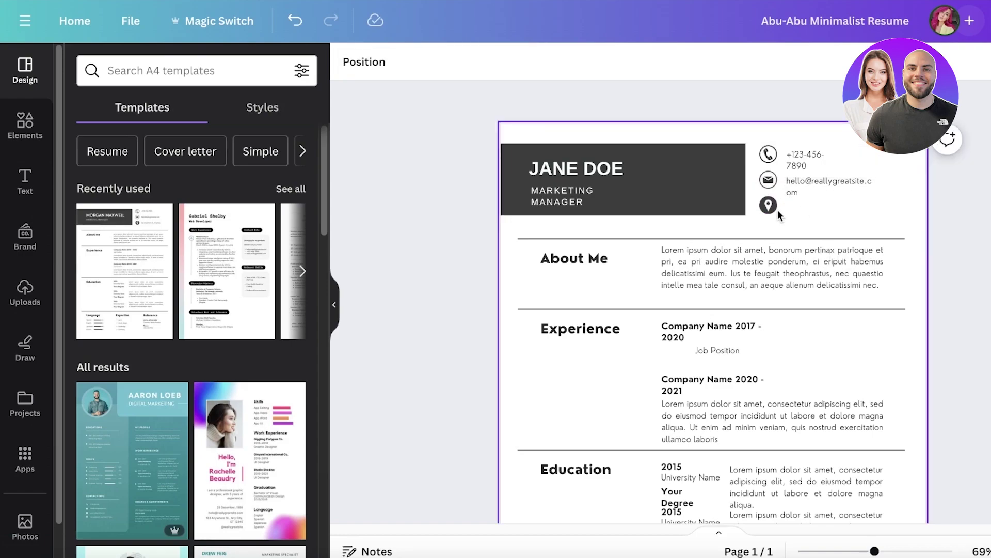
{"action": "left_click", "coordinate": [777, 210]}
{"action": "key", "text": "Delete"}
Reposition the phone and email entries beside their icons in the contact column.
{"action": "left_click_drag", "start_coordinate": [816, 206], "coordinate": [785, 191]}
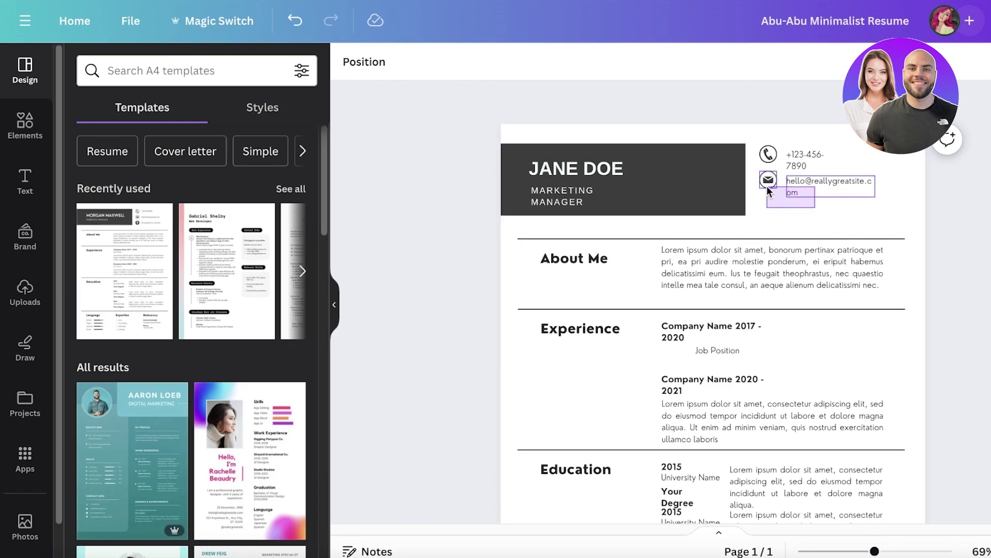
{"action": "left_click_drag", "start_coordinate": [767, 186], "coordinate": [800, 162]}
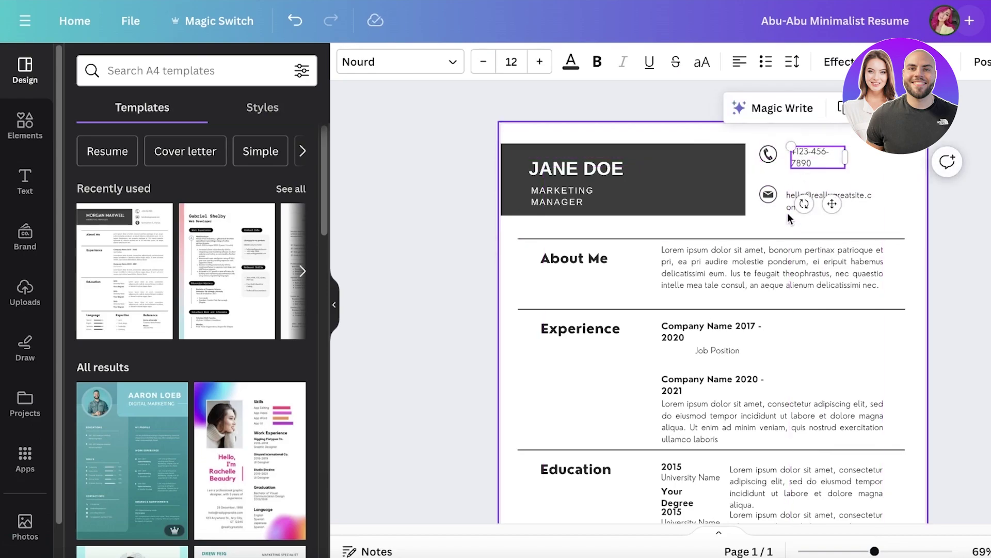
{"action": "left_click_drag", "start_coordinate": [790, 205], "coordinate": [795, 211]}
Paste the line 'I've working in marketing since the past...' over the lorem About Me paragraph.
{"action": "left_click", "coordinate": [797, 173]}
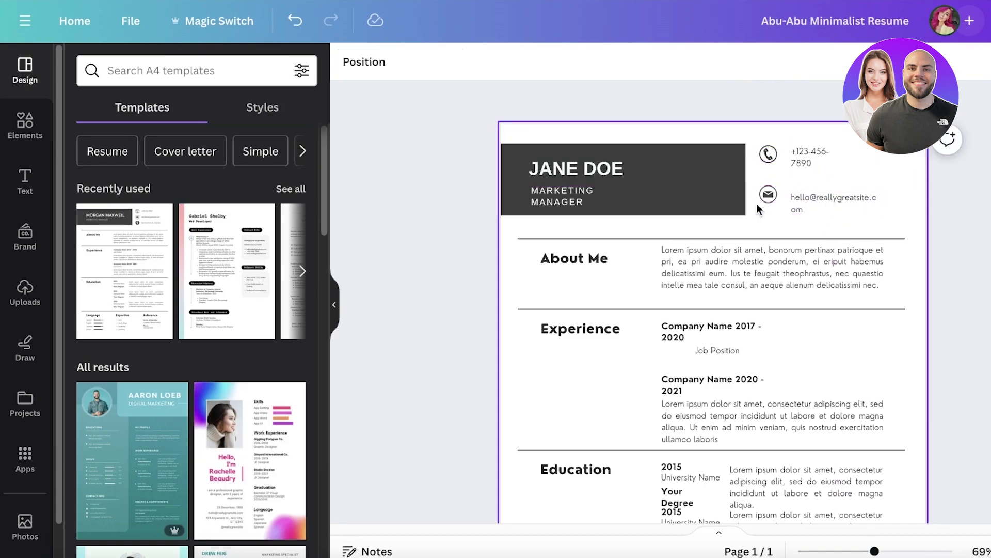
{"action": "scroll", "coordinate": [753, 204], "scroll_direction": "down", "scroll_amount": 1}
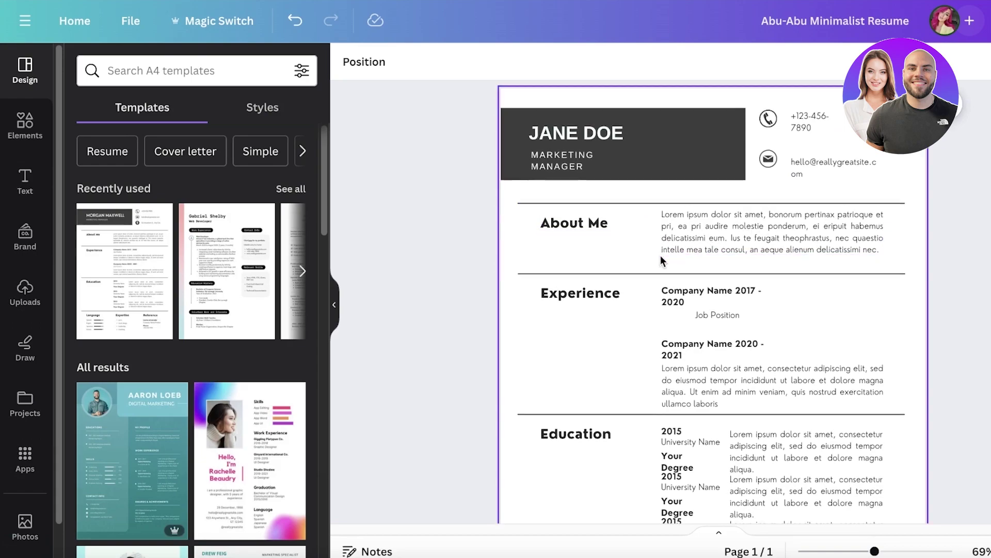
{"action": "scroll", "coordinate": [661, 255], "scroll_direction": "down", "scroll_amount": 1}
{"action": "left_click", "coordinate": [670, 188]}
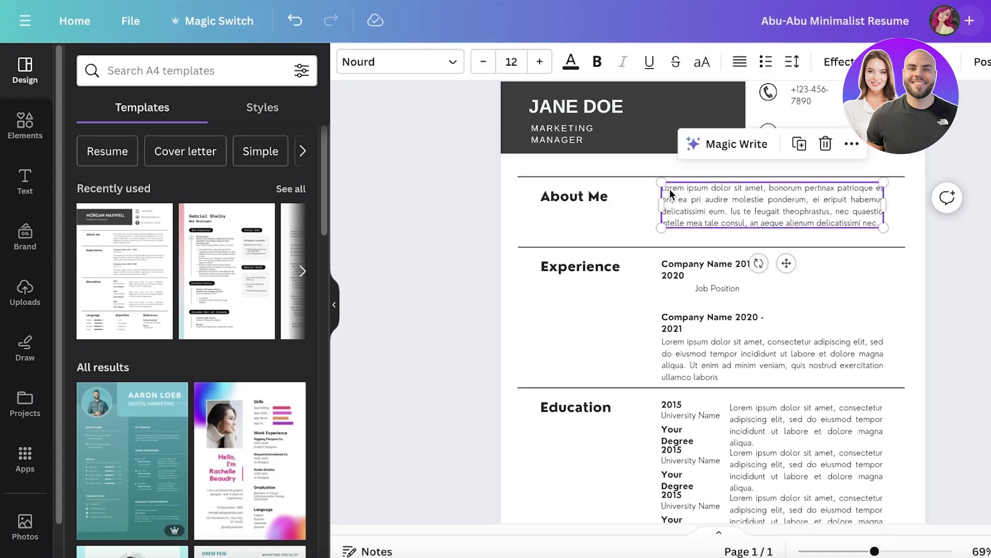
{"action": "left_click", "coordinate": [669, 188]}
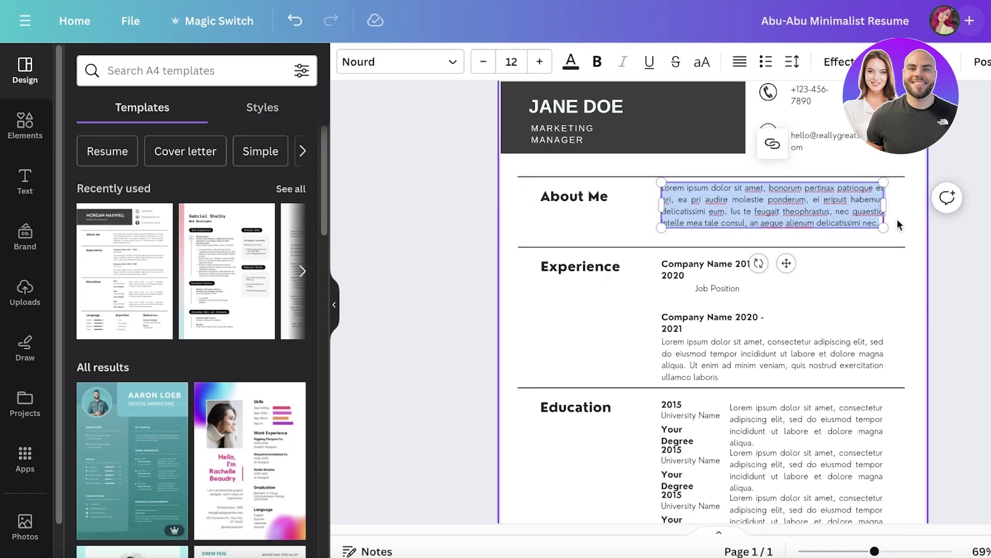
{"action": "left_click", "coordinate": [813, 218]}
{"action": "key", "text": "ctrl+a"}
{"action": "type", "text": "I've working in marketing since the past..."}
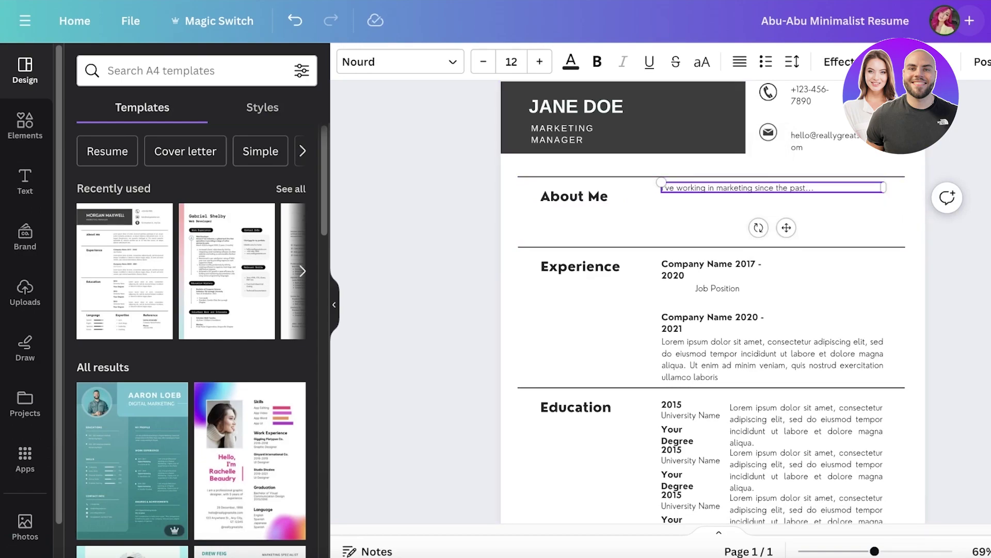
{"action": "left_click", "coordinate": [811, 194]}
{"action": "left_click", "coordinate": [810, 188]}
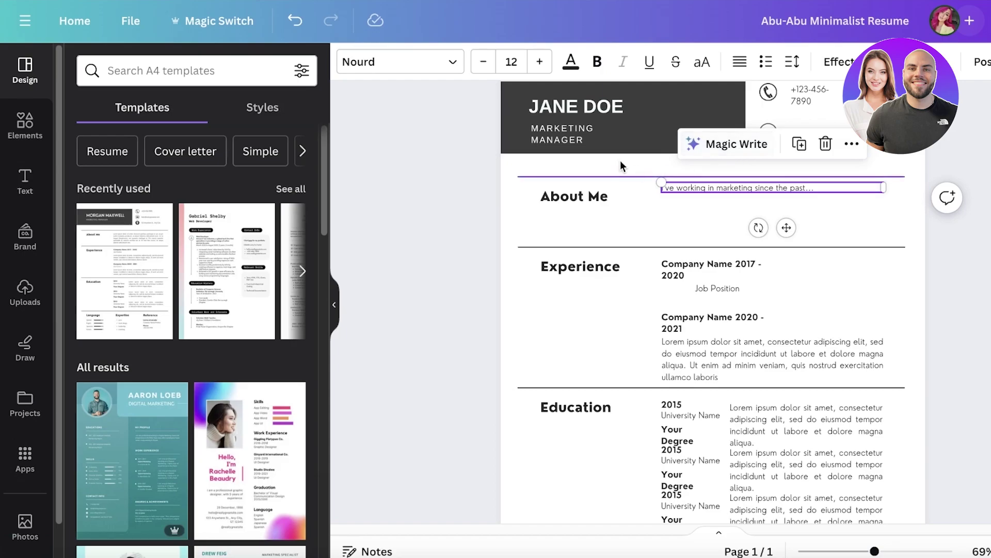
Extend the About Me line with Magic Write's Continue writing, then widen the generated text box.
{"action": "left_click", "coordinate": [710, 145]}
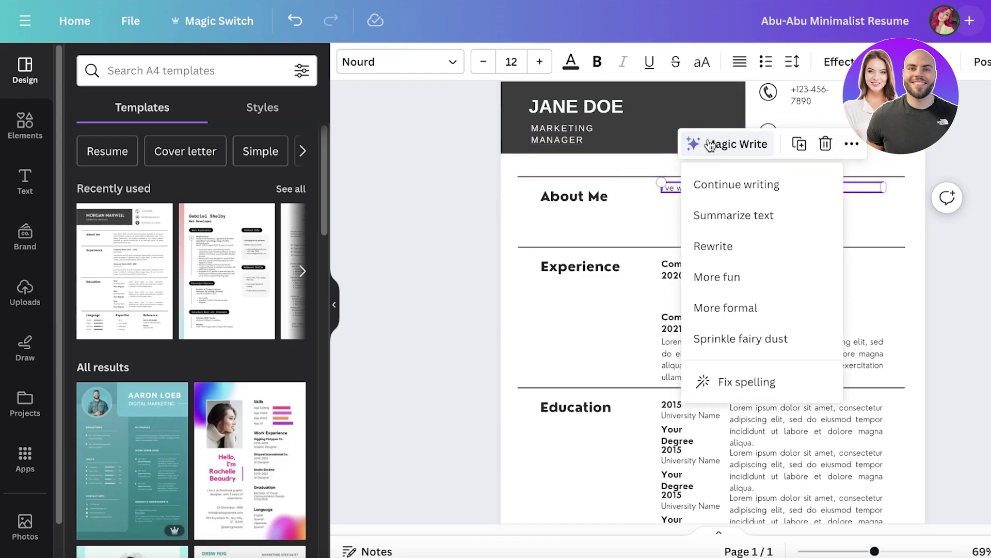
{"action": "left_click", "coordinate": [711, 184]}
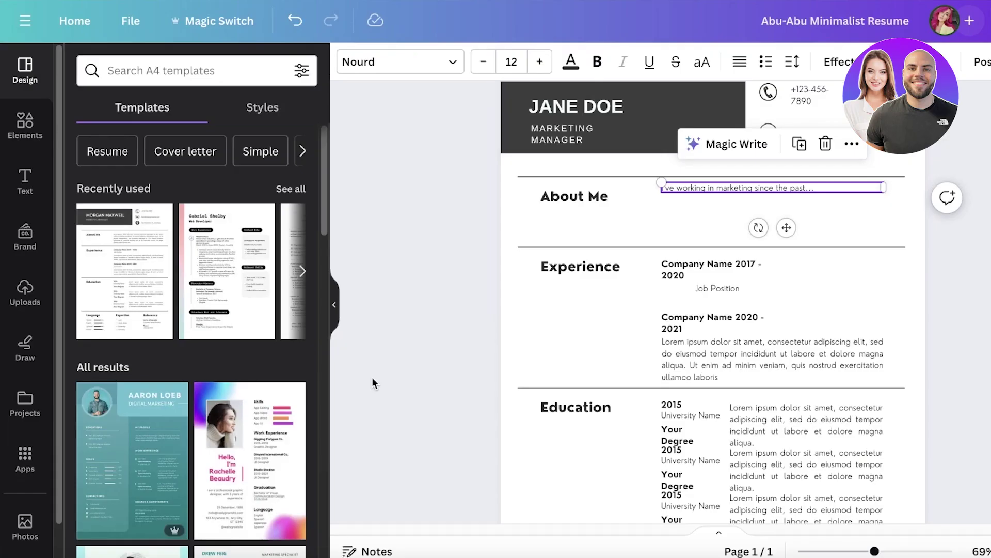
{"action": "left_click", "coordinate": [842, 187]}
{"action": "left_click_drag", "start_coordinate": [842, 187], "coordinate": [728, 176]}
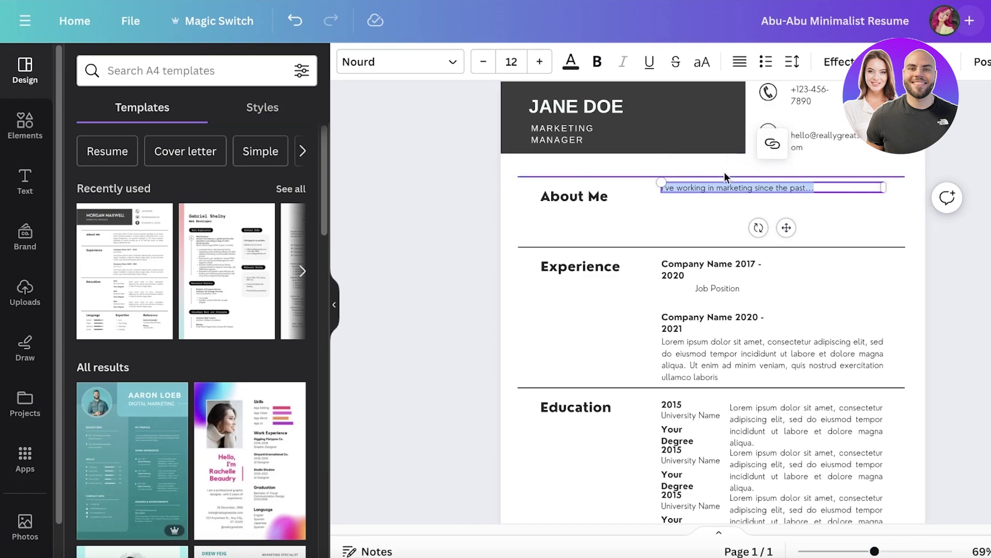
{"action": "left_click", "coordinate": [840, 182]}
{"action": "left_click", "coordinate": [819, 281]}
{"action": "left_click", "coordinate": [810, 183]}
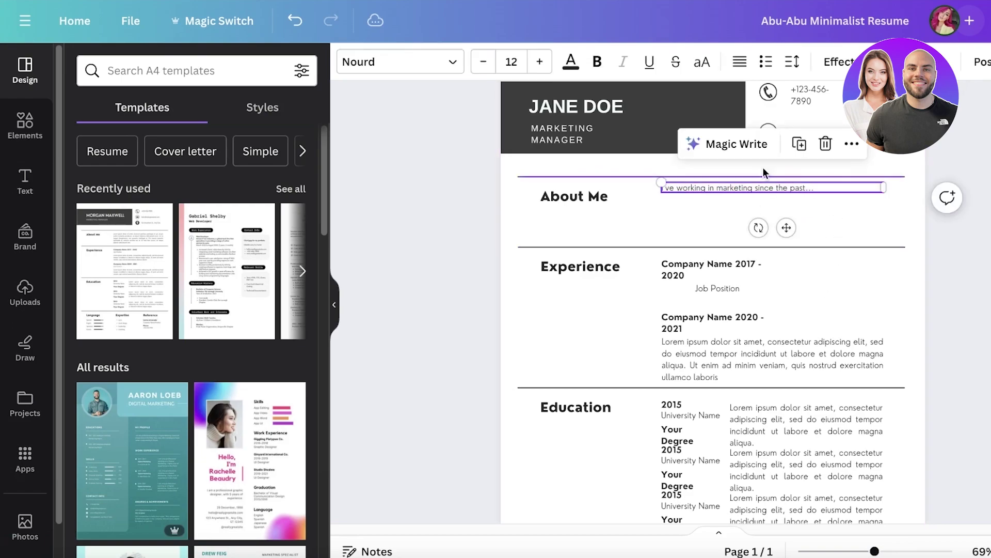
{"action": "left_click", "coordinate": [721, 147]}
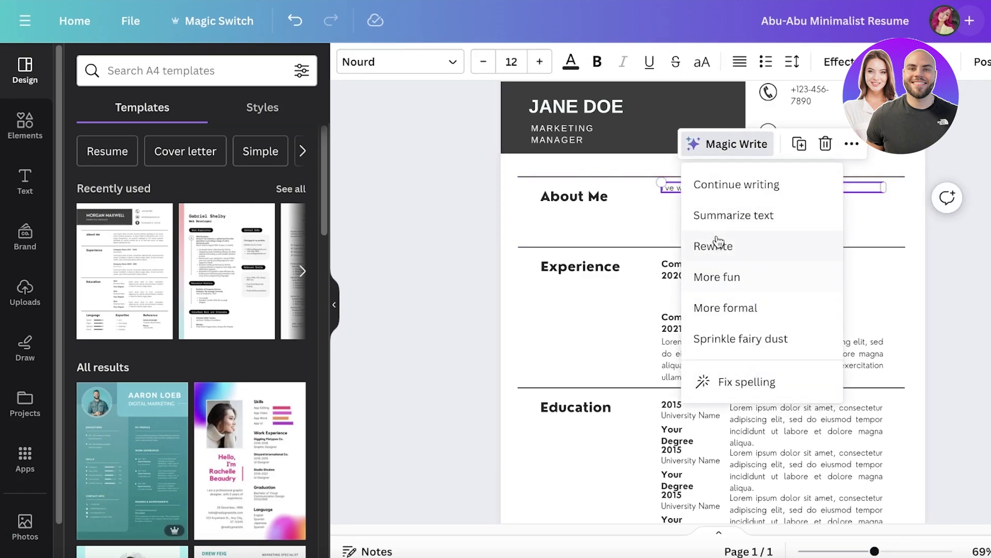
{"action": "left_click", "coordinate": [727, 193]}
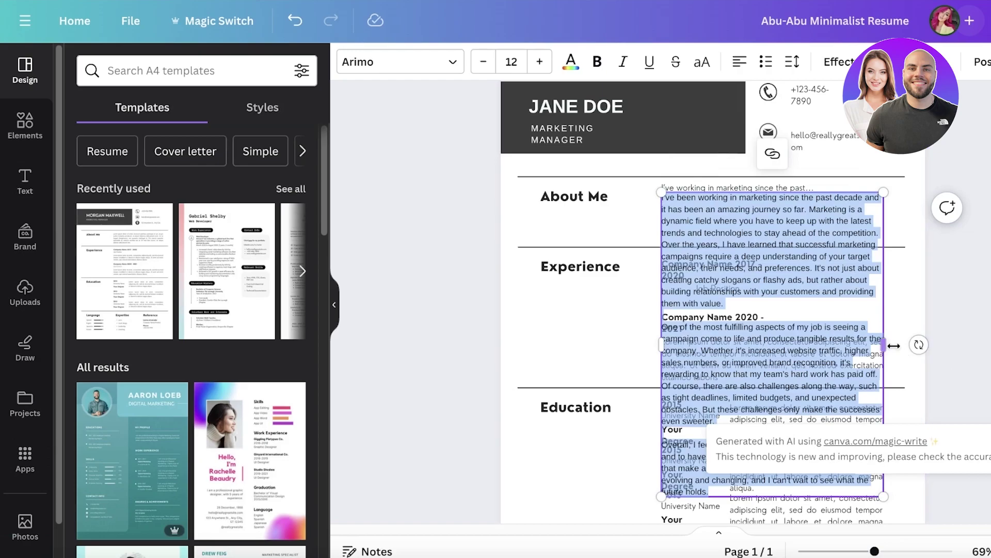
{"action": "left_click_drag", "start_coordinate": [888, 342], "coordinate": [989, 343]}
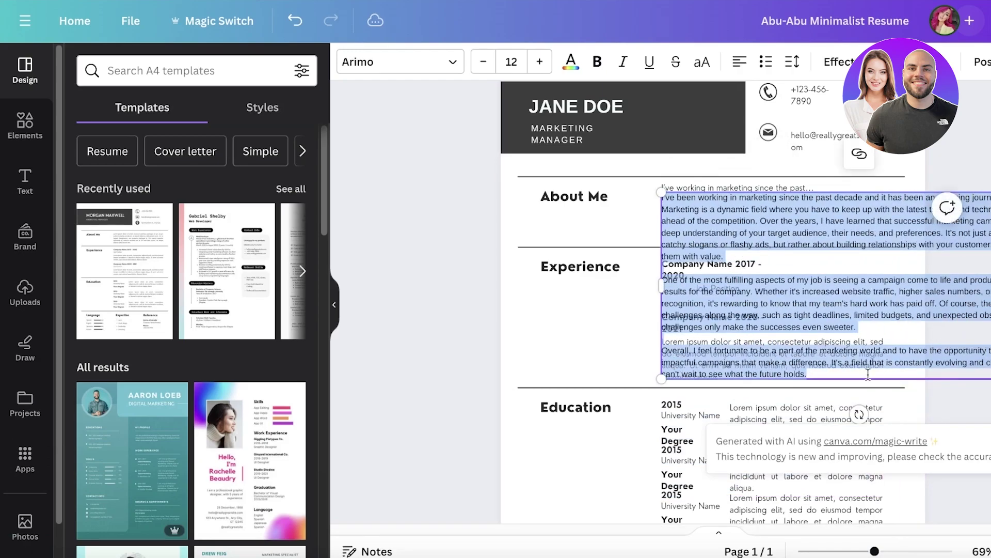
{"action": "key", "text": "Escape"}
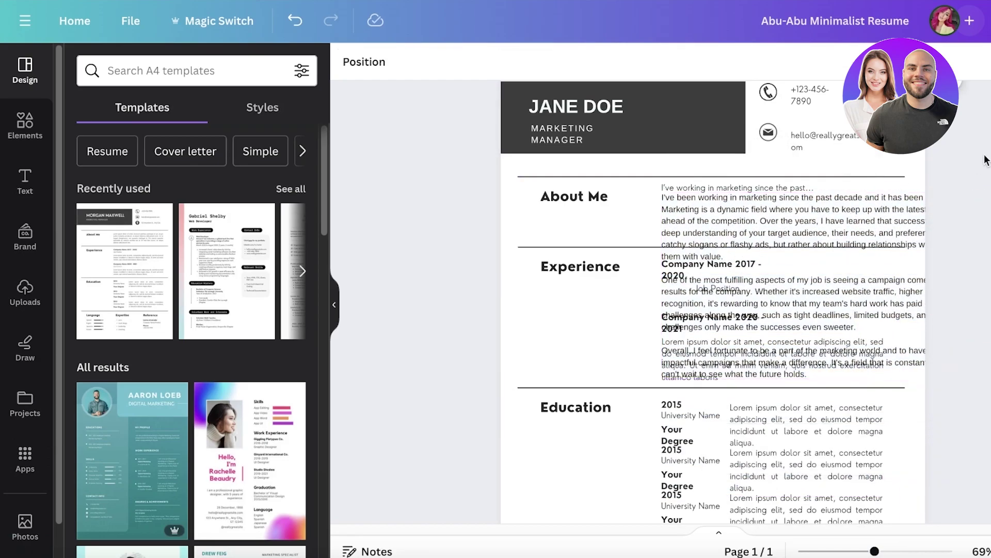
Summarize the About Me text with Magic Write and delete the leftover prompt line.
{"action": "left_click", "coordinate": [809, 153]}
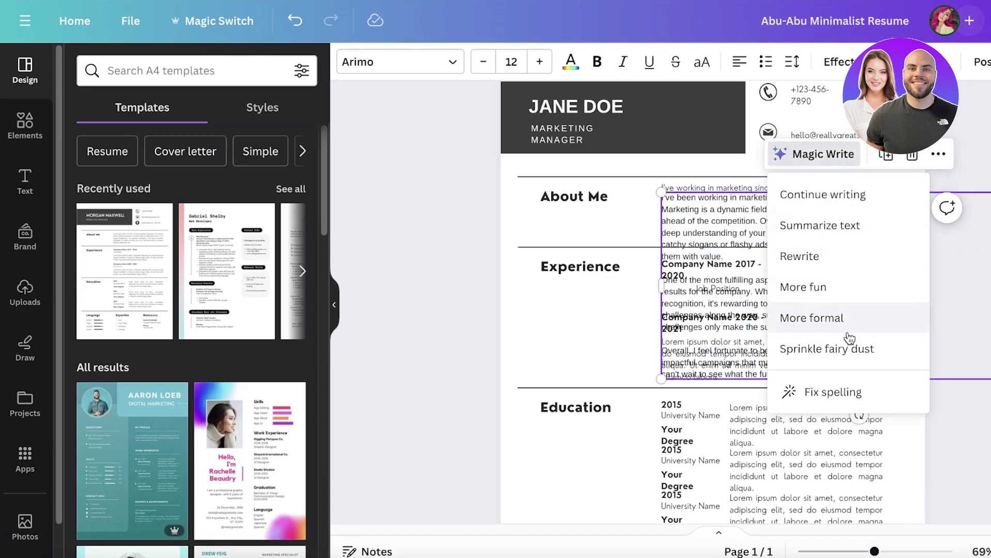
{"action": "left_click", "coordinate": [826, 225]}
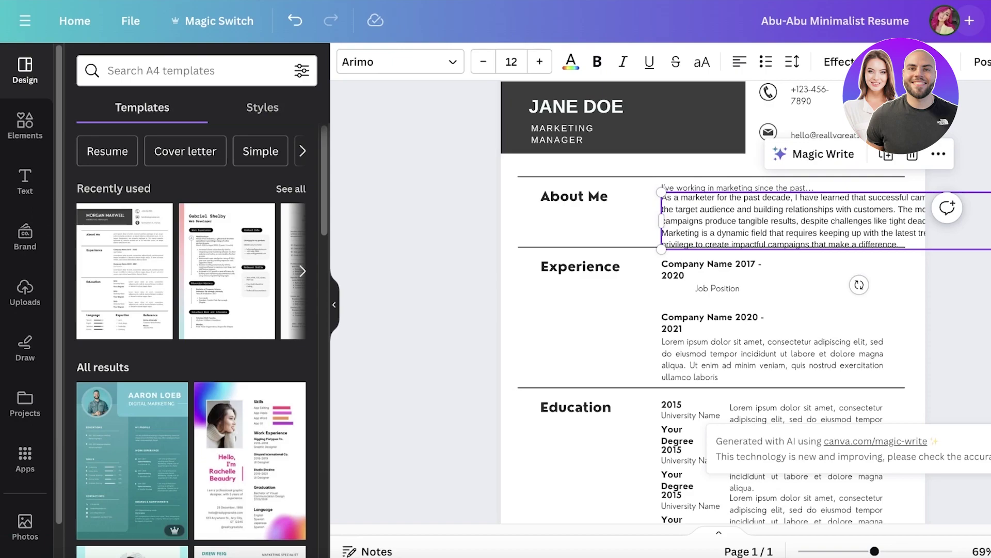
{"action": "left_click", "coordinate": [802, 187]}
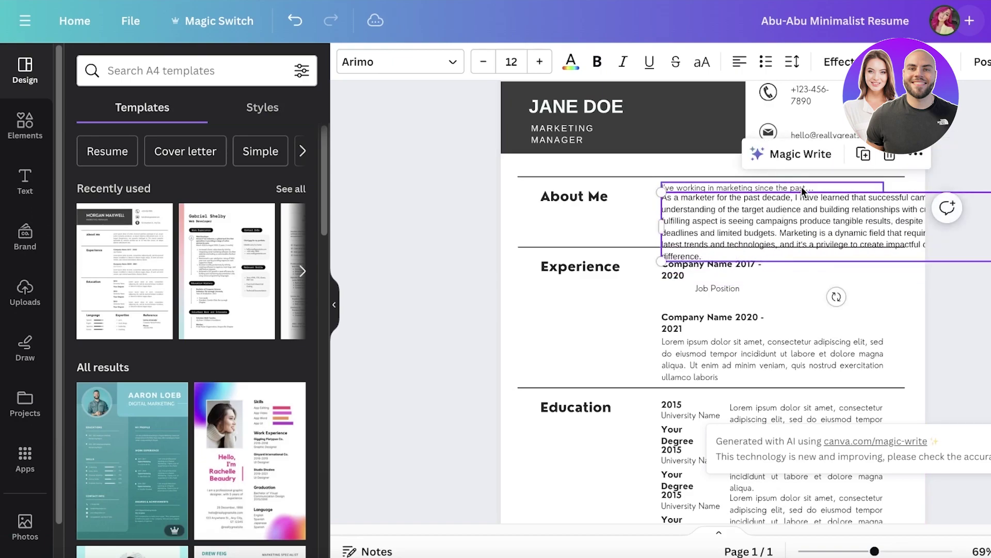
{"action": "key", "text": "Delete"}
Scale the summary to about 10.4 and align it beside the About Me heading.
{"action": "left_click", "coordinate": [816, 197]}
{"action": "left_click_drag", "start_coordinate": [816, 198], "coordinate": [804, 183]}
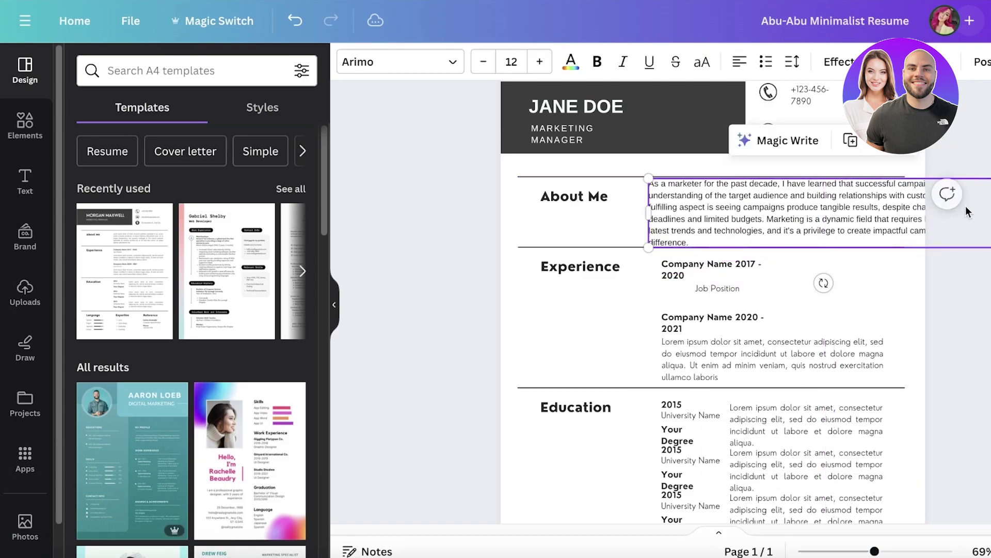
{"action": "left_click_drag", "start_coordinate": [989, 247], "coordinate": [956, 236]}
{"action": "left_click_drag", "start_coordinate": [778, 204], "coordinate": [740, 206]}
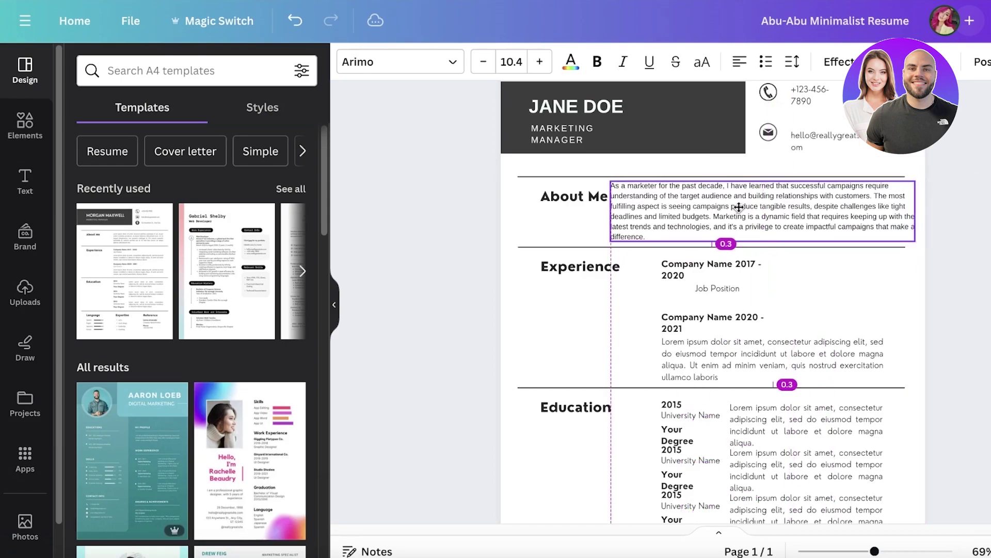
{"action": "left_click", "coordinate": [564, 201]}
{"action": "mouse_move", "coordinate": [565, 200]}
{"action": "left_mouse_down"}
{"action": "mouse_move", "coordinate": [535, 199]}
{"action": "mouse_move", "coordinate": [553, 173]}
{"action": "mouse_move", "coordinate": [533, 197]}
{"action": "mouse_move", "coordinate": [568, 198]}
{"action": "left_mouse_up"}
{"action": "left_click", "coordinate": [726, 209]}
{"action": "left_click_drag", "start_coordinate": [726, 209], "coordinate": [767, 210]}
Trim the summary's closing sentences, narrow its box, and raise the font to 11.4.
{"action": "double_click", "coordinate": [776, 234]}
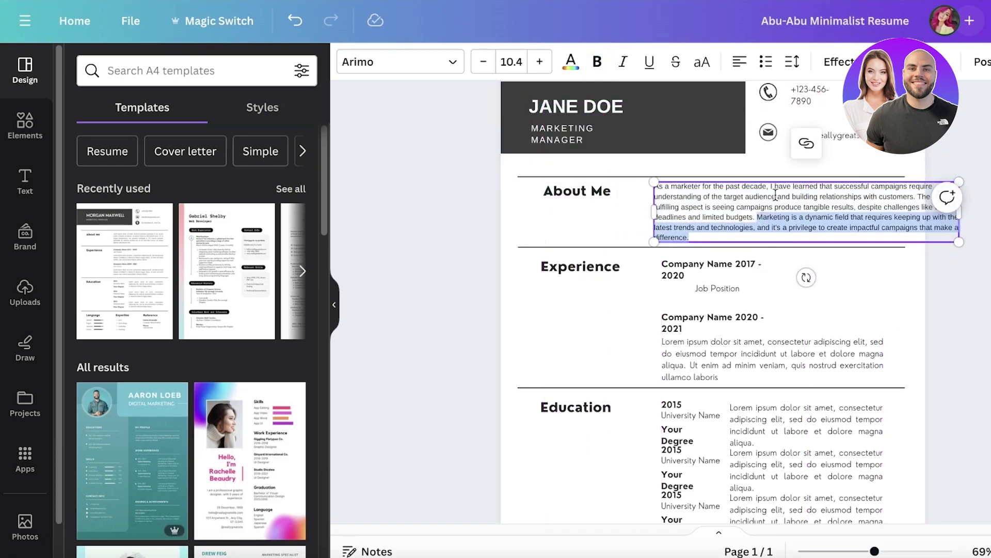
{"action": "key", "text": "BackSpace"}
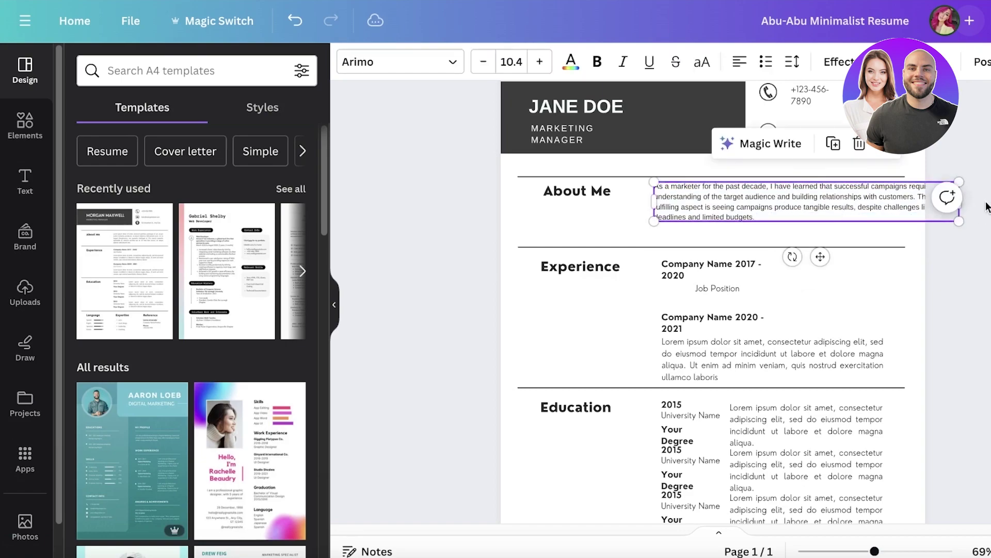
{"action": "left_click_drag", "start_coordinate": [959, 204], "coordinate": [898, 209]}
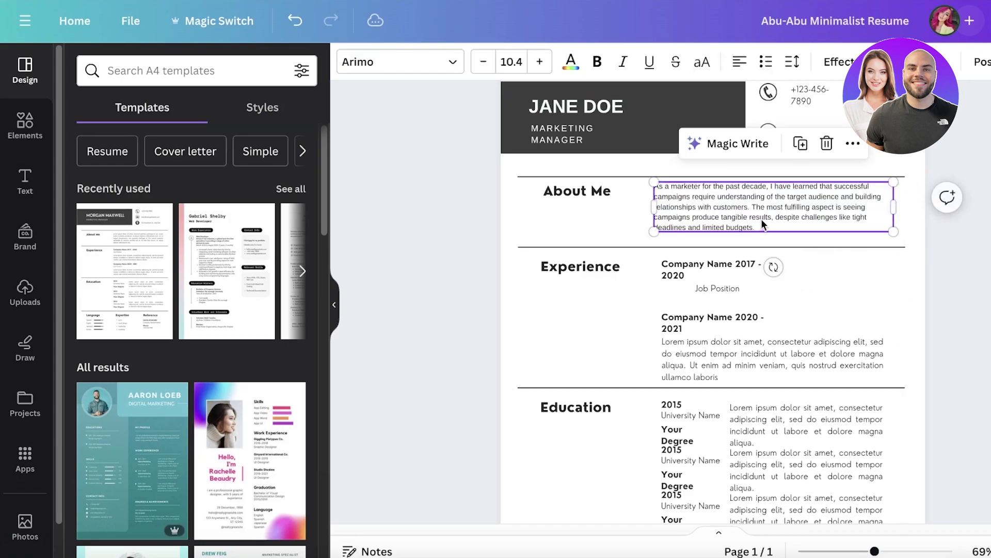
{"action": "left_click", "coordinate": [539, 62]}
{"action": "left_click", "coordinate": [930, 253]}
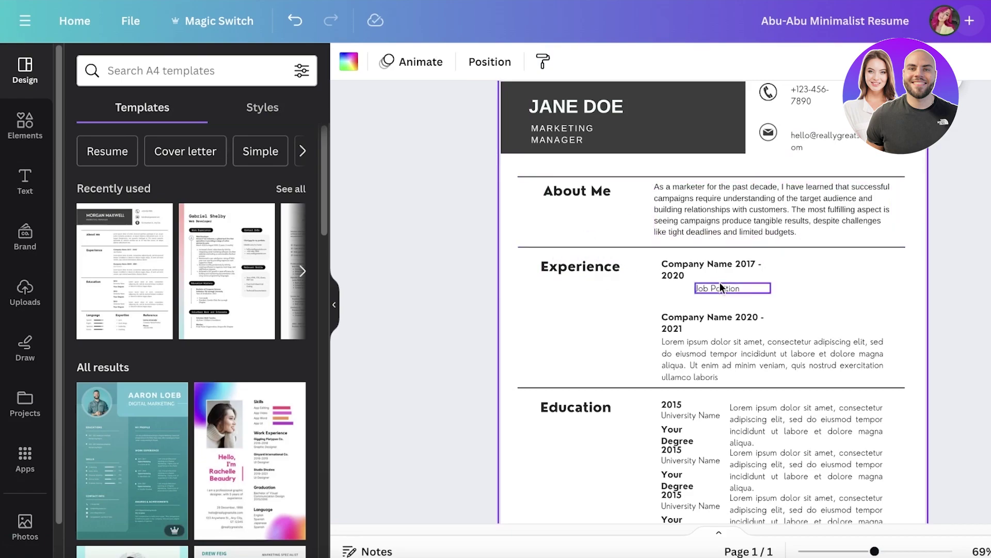
Move the 2020 - 2021 heading and description up, and the 2017 - 2020 entry below.
{"action": "scroll", "coordinate": [700, 375], "scroll_direction": "down", "scroll_amount": 4}
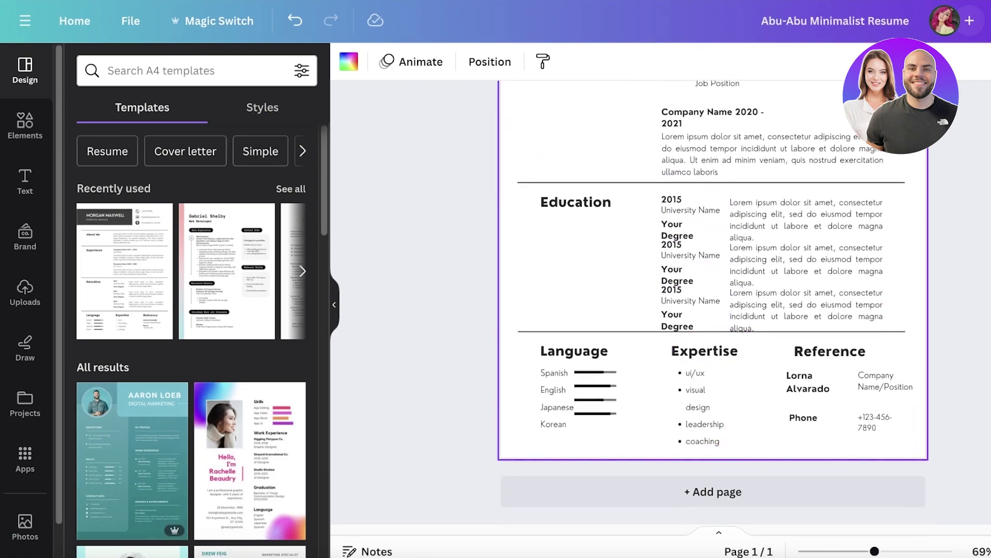
{"action": "scroll", "coordinate": [727, 308], "scroll_direction": "up", "scroll_amount": 6}
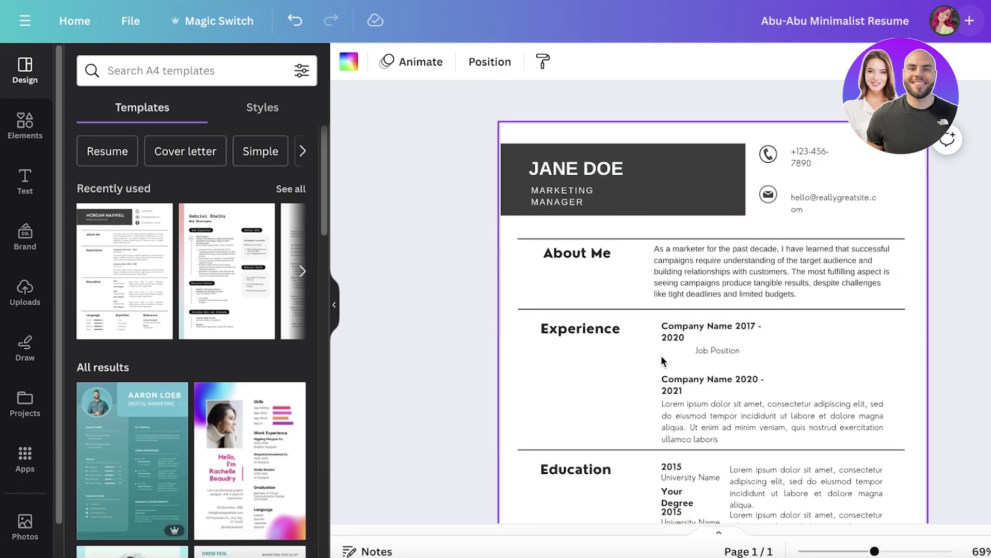
{"action": "scroll", "coordinate": [661, 356], "scroll_direction": "down", "scroll_amount": 2}
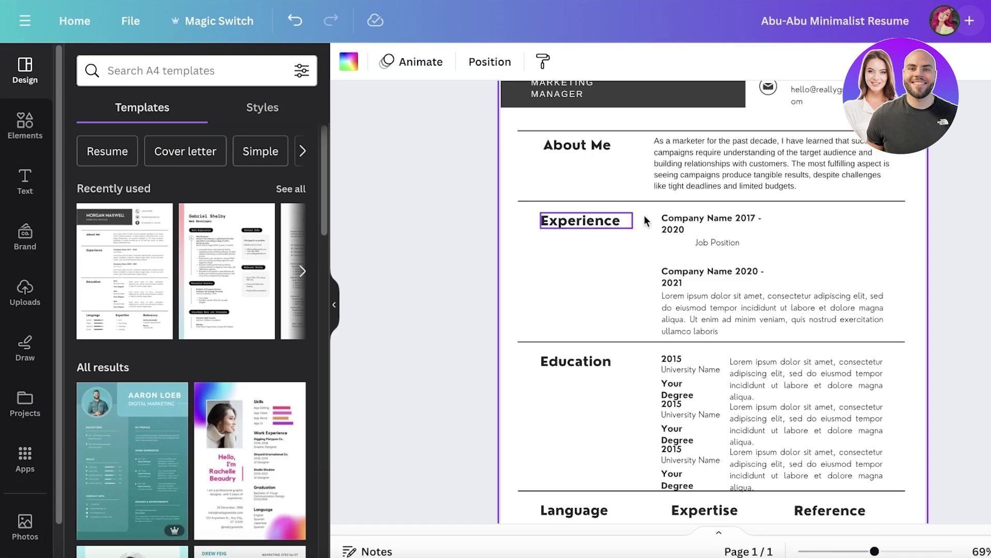
{"action": "left_click_drag", "start_coordinate": [668, 280], "coordinate": [561, 297]}
{"action": "left_click_drag", "start_coordinate": [700, 213], "coordinate": [704, 286]}
{"action": "left_click_drag", "start_coordinate": [690, 320], "coordinate": [708, 230]}
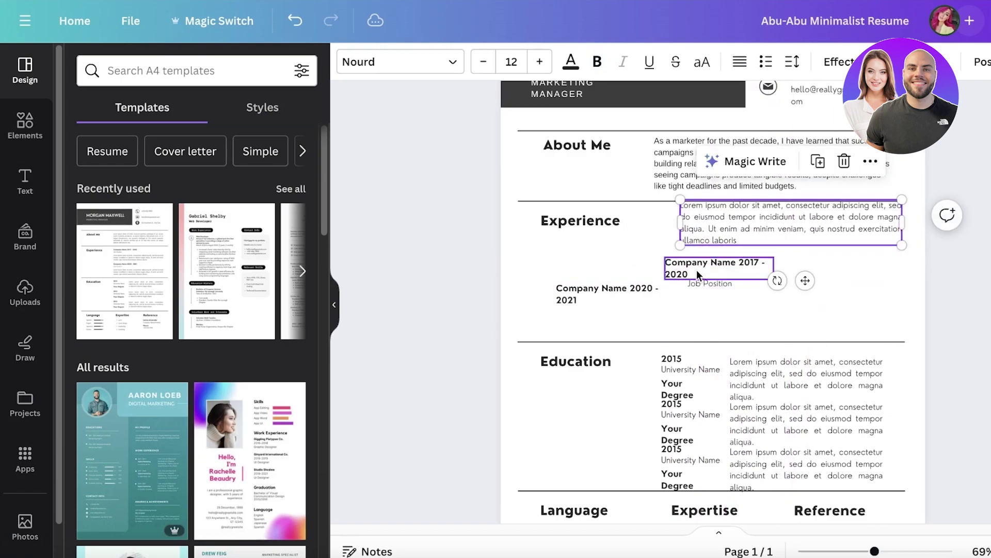
{"action": "left_click_drag", "start_coordinate": [696, 269], "coordinate": [709, 328]}
Place Job Position under its company, align the 2020 - 2021 heading, and nudge the description down.
{"action": "left_click", "coordinate": [698, 287]}
{"action": "left_click_drag", "start_coordinate": [732, 225], "coordinate": [739, 257]}
{"action": "left_click", "coordinate": [616, 291]}
{"action": "left_click_drag", "start_coordinate": [615, 291], "coordinate": [761, 265]}
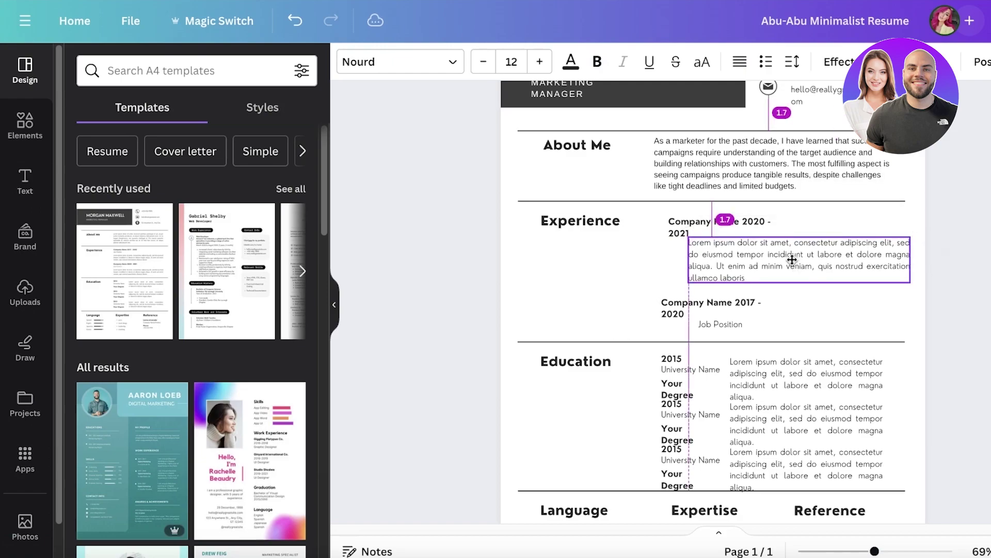
{"action": "left_click", "coordinate": [715, 303]}
{"action": "left_click_drag", "start_coordinate": [752, 268], "coordinate": [754, 278]}
{"action": "left_click", "coordinate": [944, 224]}
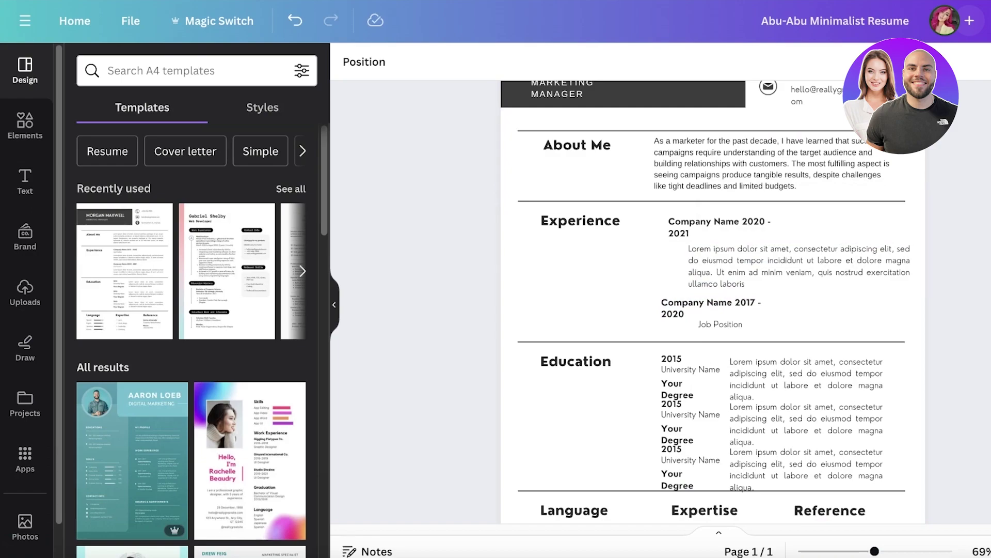
{"action": "scroll", "coordinate": [915, 359], "scroll_direction": "down", "scroll_amount": 3}
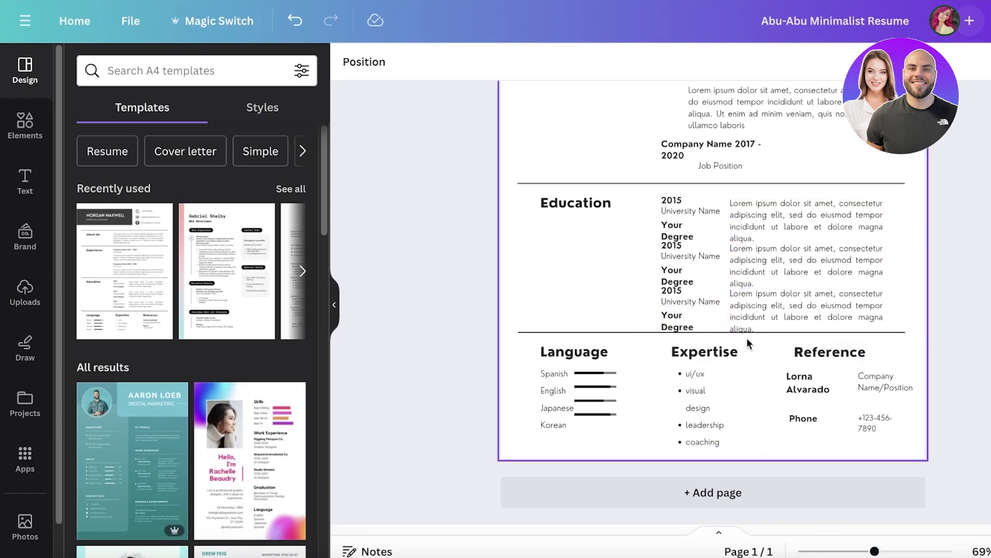
{"action": "scroll", "coordinate": [689, 234], "scroll_direction": "up", "scroll_amount": 5}
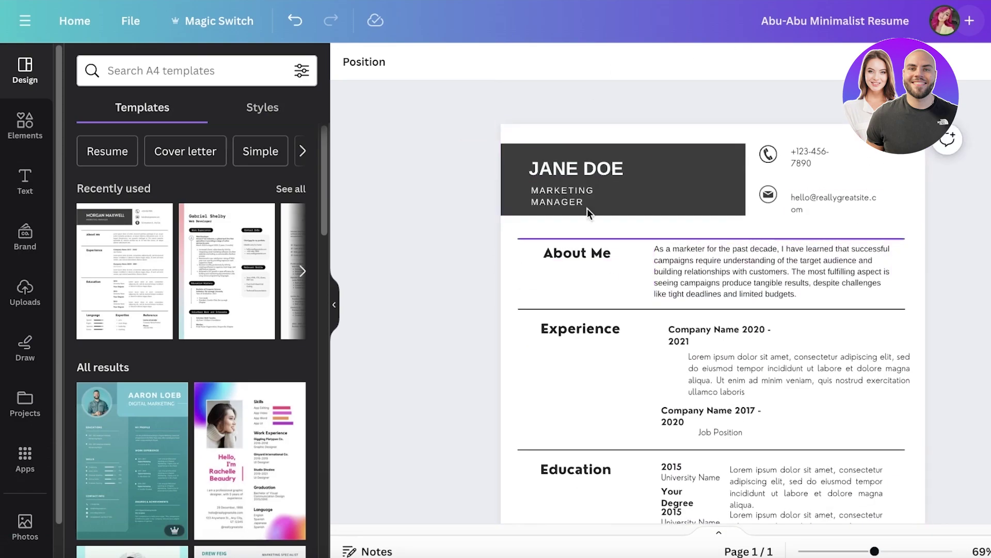
{"action": "scroll", "coordinate": [699, 193], "scroll_direction": "down", "scroll_amount": 5}
{"action": "scroll", "coordinate": [734, 216], "scroll_direction": "up", "scroll_amount": 5}
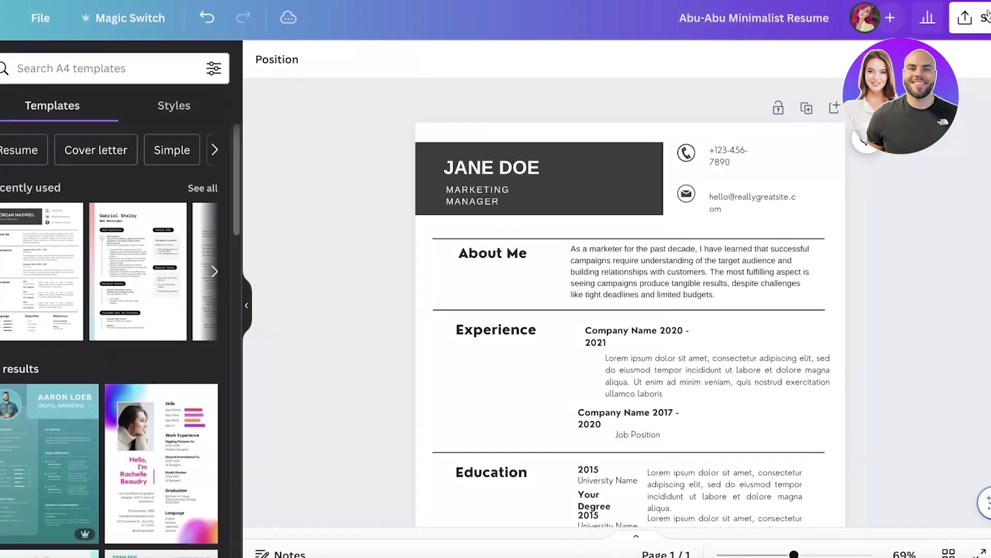
{"action": "left_click", "coordinate": [958, 16]}
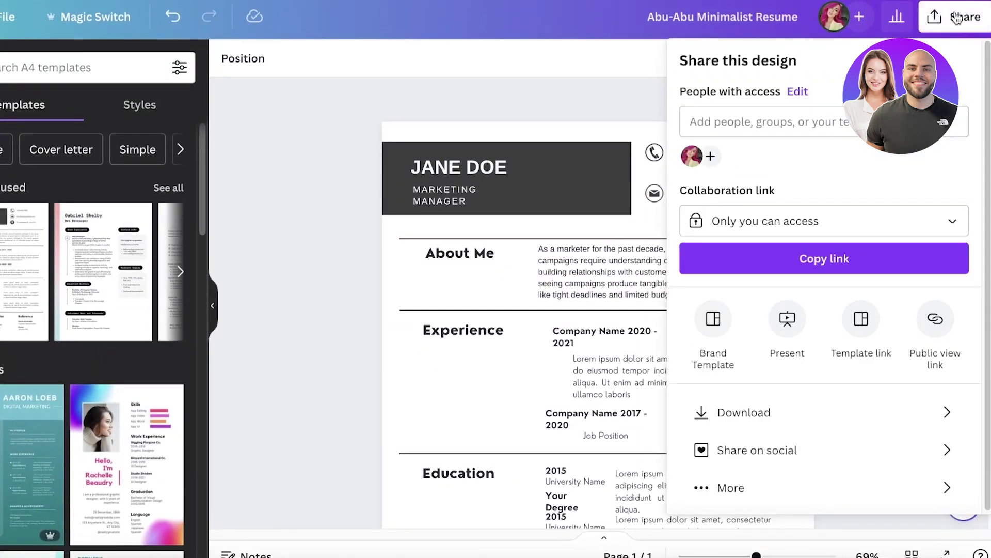
{"action": "left_click", "coordinate": [767, 419]}
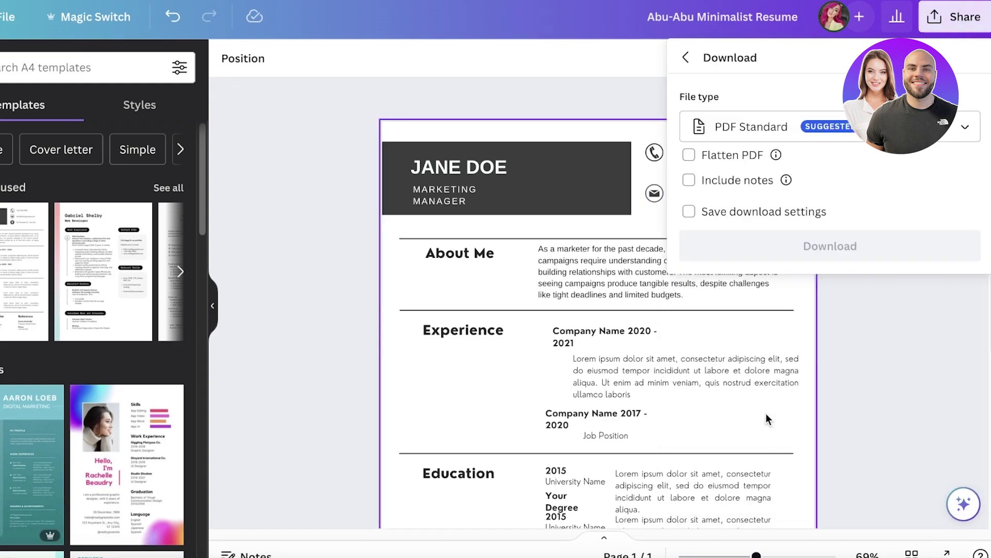
{"action": "left_click", "coordinate": [742, 139]}
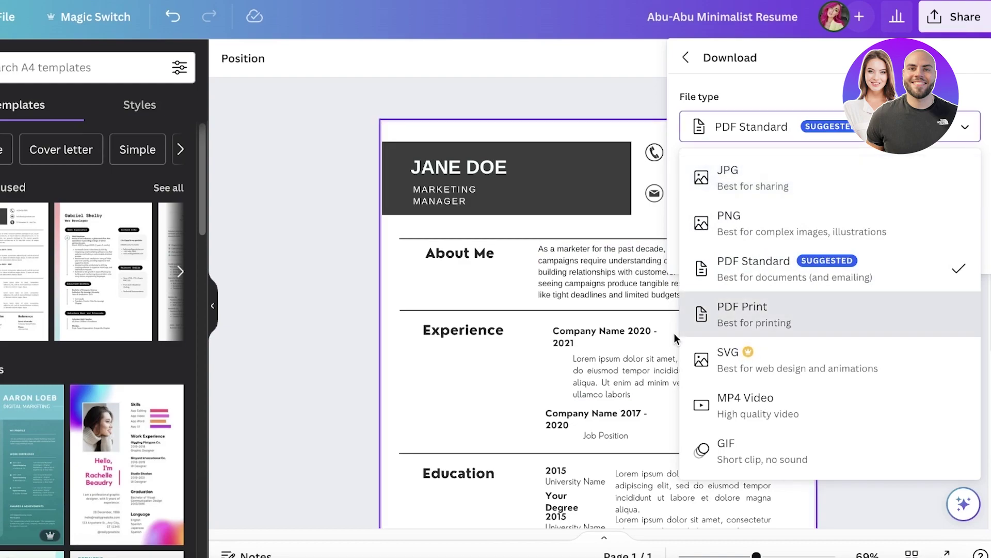
{"action": "left_click", "coordinate": [610, 105]}
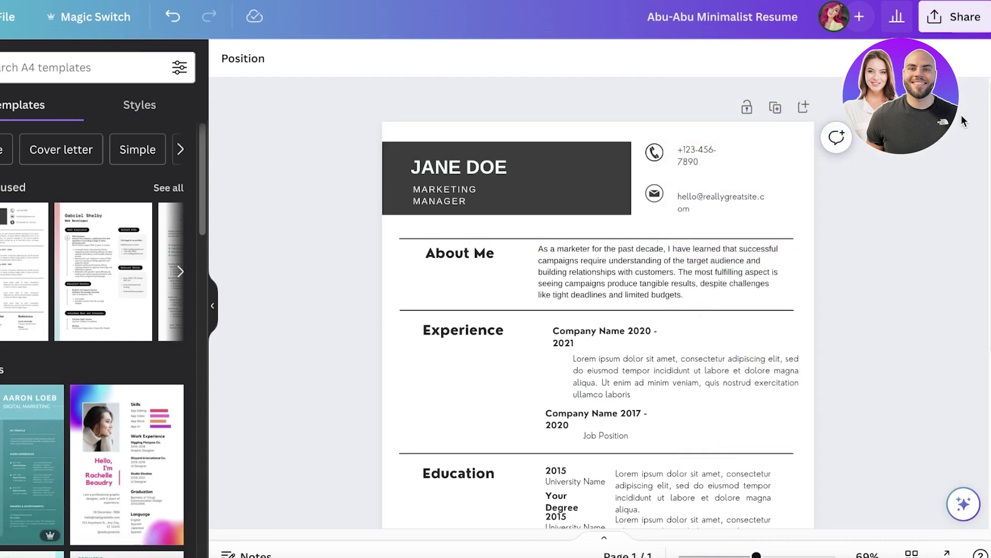
{"action": "scroll", "coordinate": [938, 153], "scroll_direction": "down", "scroll_amount": 3}
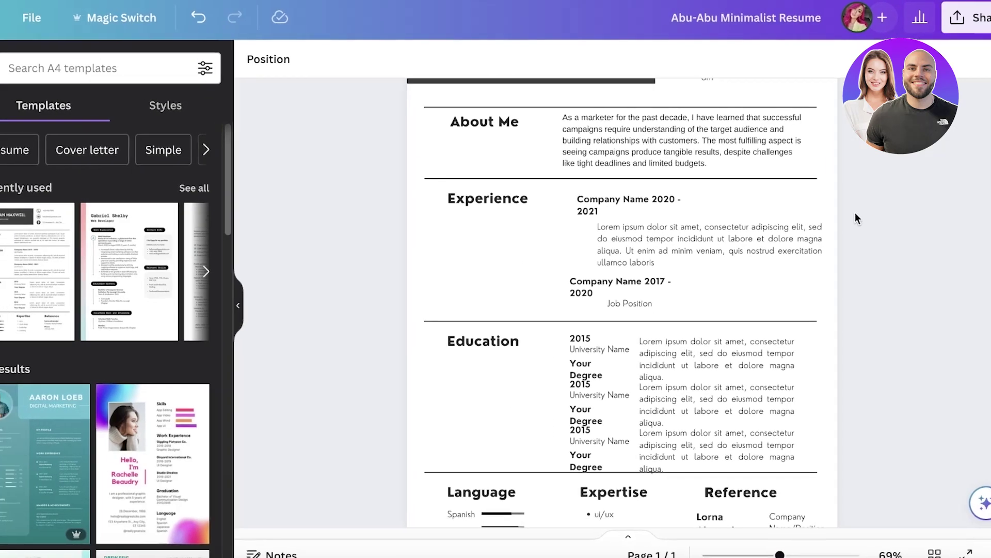
{"action": "scroll", "coordinate": [878, 213], "scroll_direction": "down", "scroll_amount": 3}
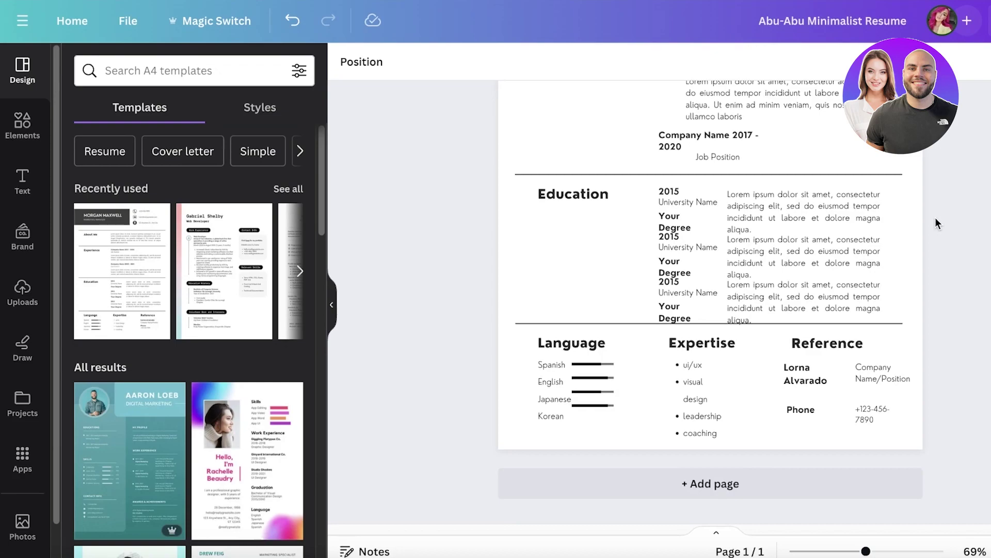
{"action": "scroll", "coordinate": [935, 218], "scroll_direction": "up", "scroll_amount": 6}
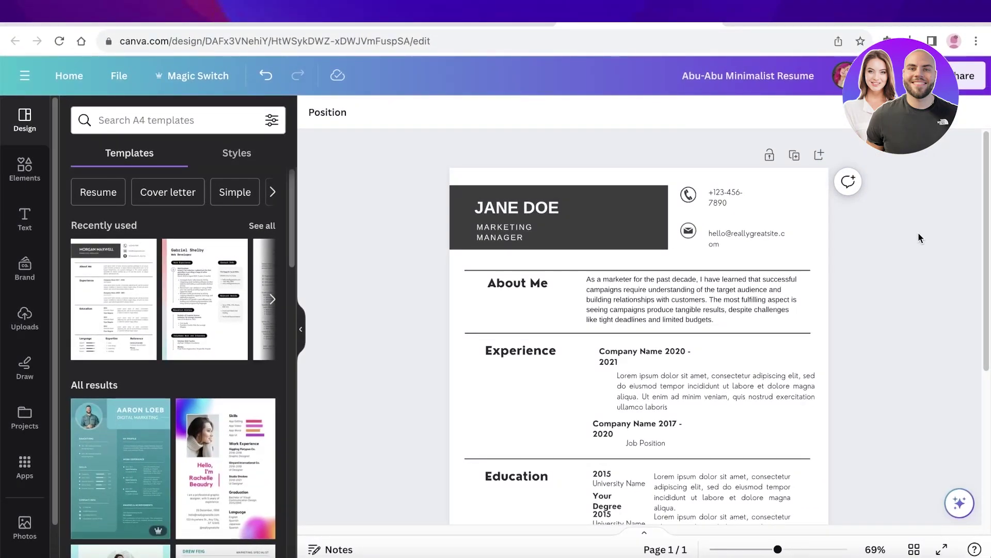
{"action": "scroll", "coordinate": [918, 235], "scroll_direction": "down", "scroll_amount": 2}
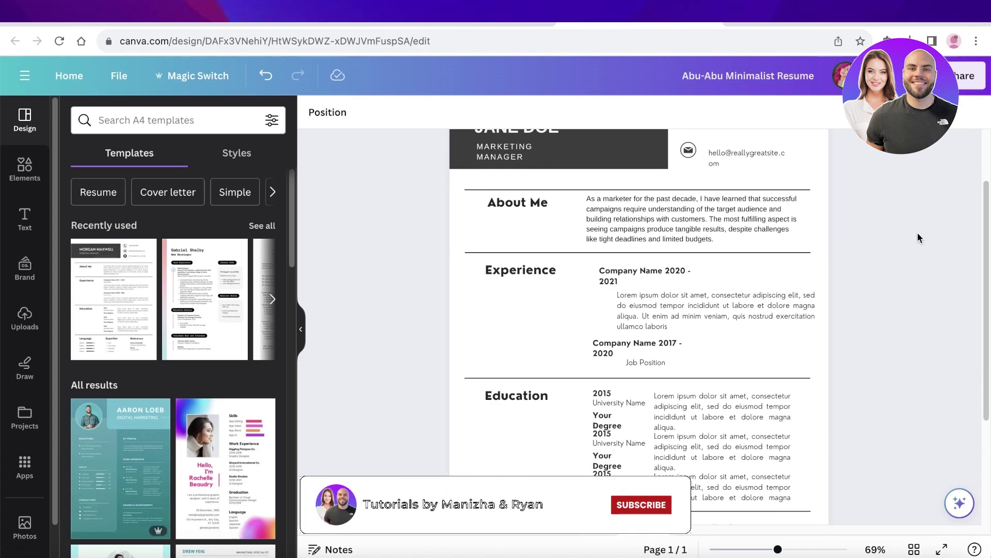